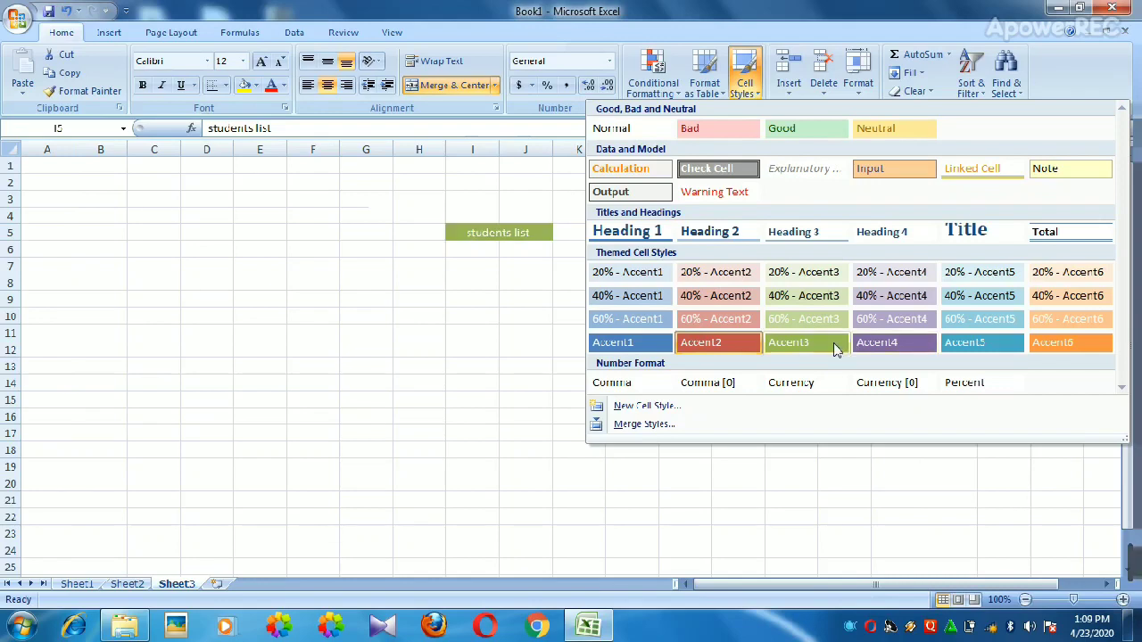
Apply the Accent1 themed cell style to the merged students list title cell
{"action": "left_click", "coordinate": [628, 339]}
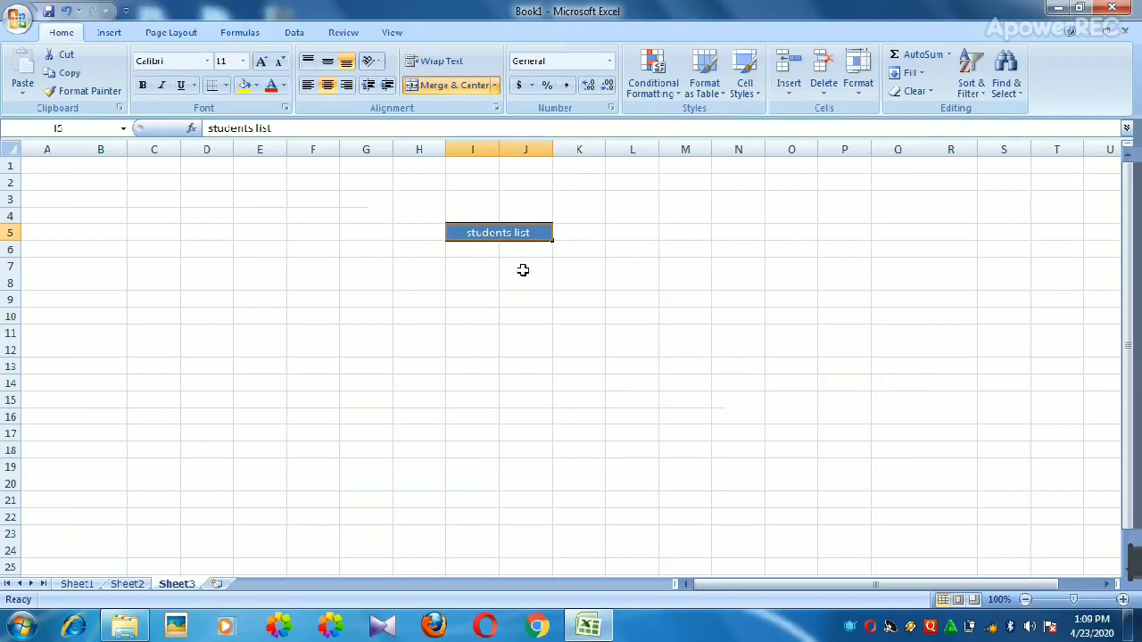
{"action": "left_click", "coordinate": [793, 90]}
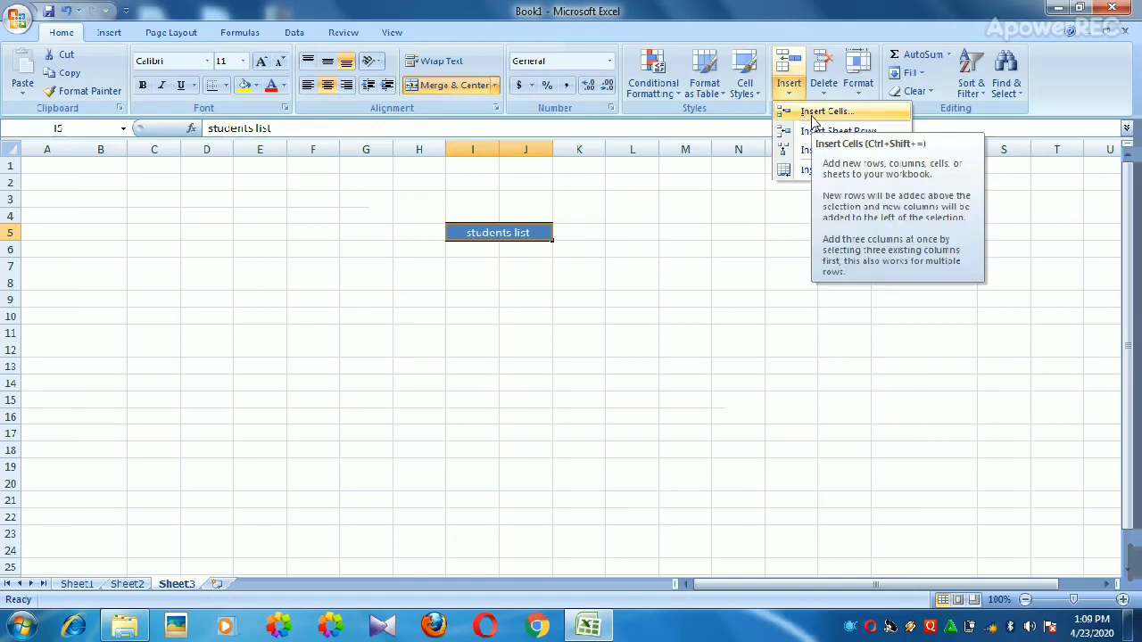
Enter the column headings name in I7 and roll no in J7 below the students list title
{"action": "left_click", "coordinate": [475, 273]}
{"action": "left_click", "coordinate": [474, 264]}
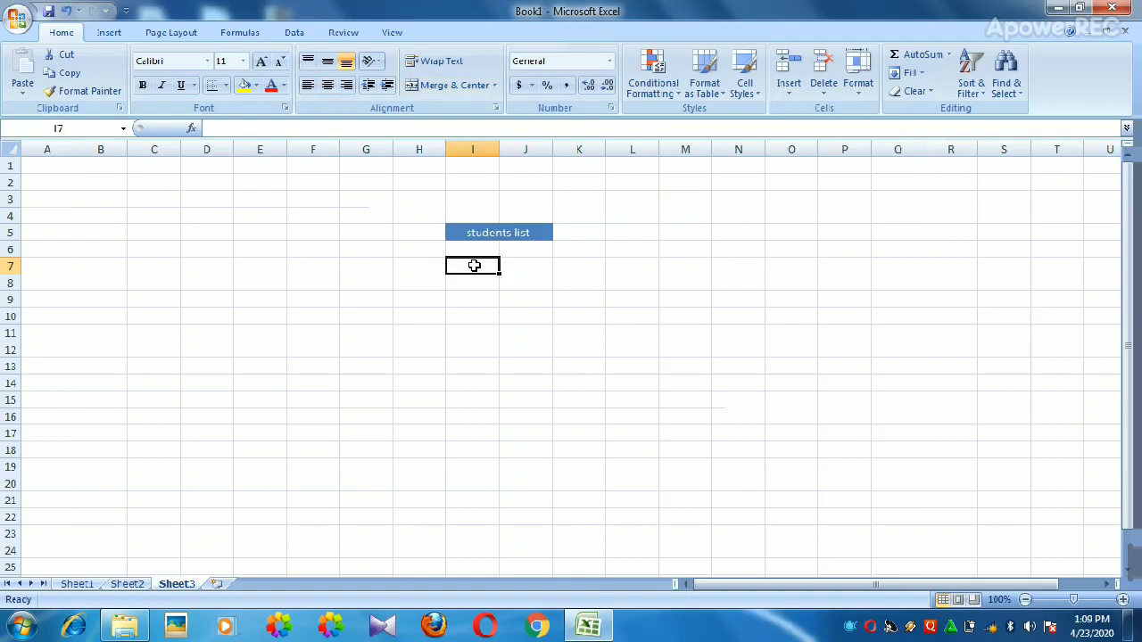
{"action": "type", "text": "name"}
{"action": "key", "text": "Tab"}
{"action": "type", "text": "r"}
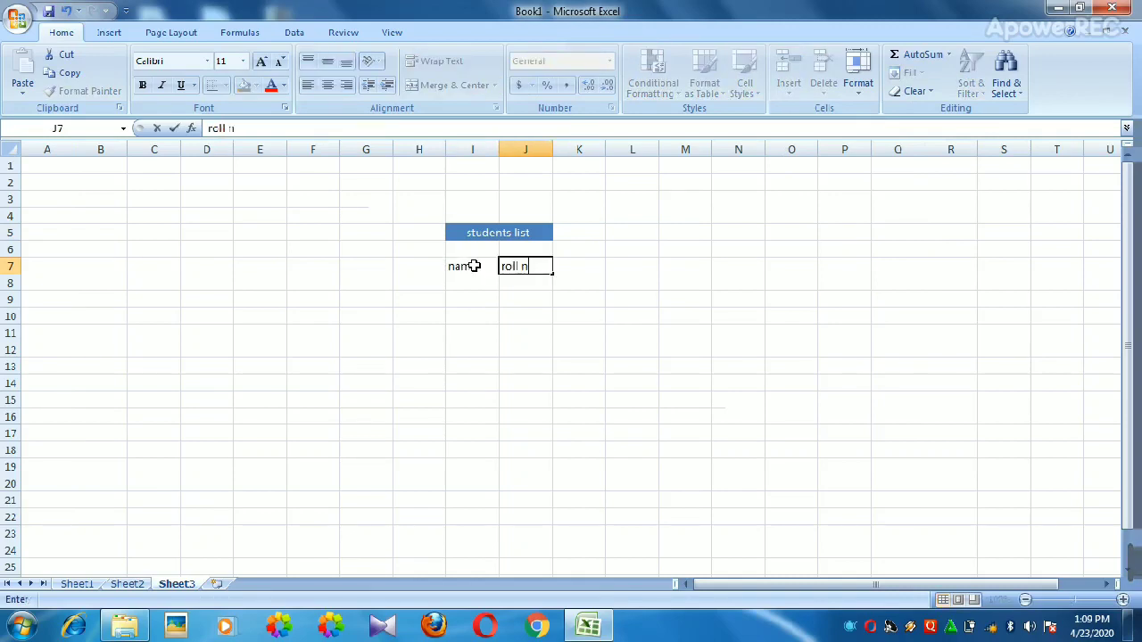
Insert a new sheet column before column I, which holds the name heading
{"action": "left_click", "coordinate": [473, 266]}
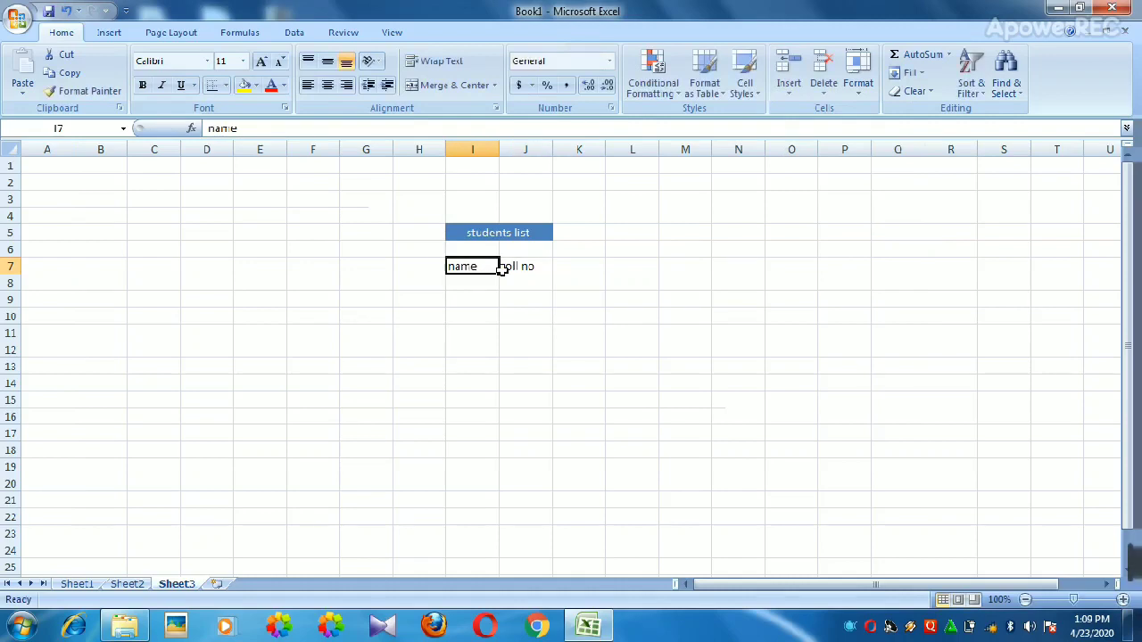
{"action": "left_click", "coordinate": [789, 88]}
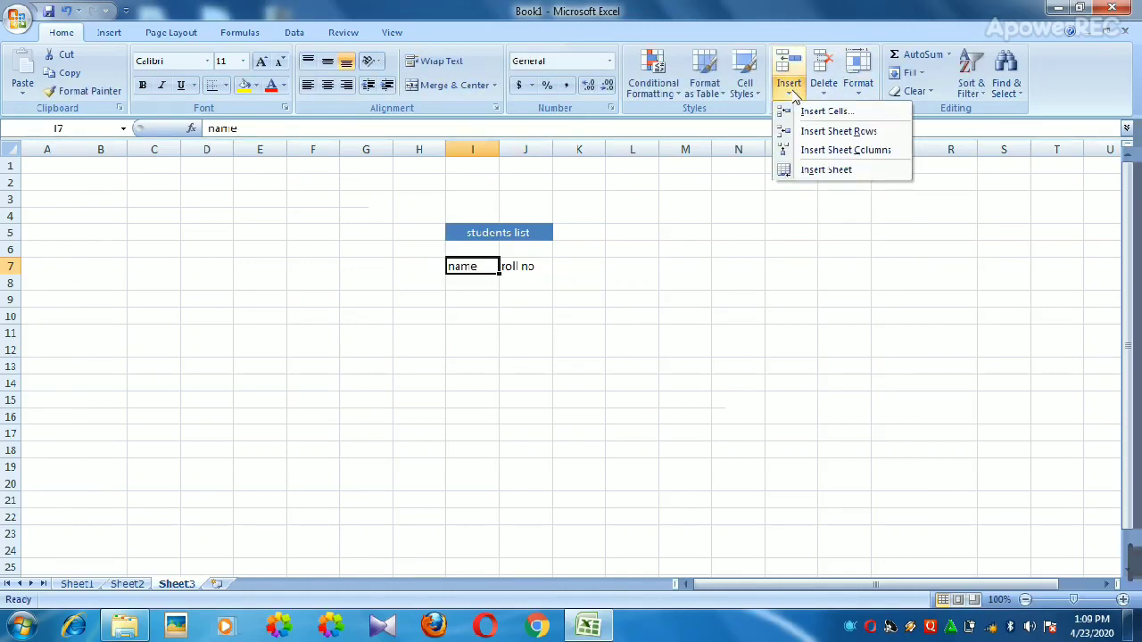
{"action": "left_click", "coordinate": [838, 150]}
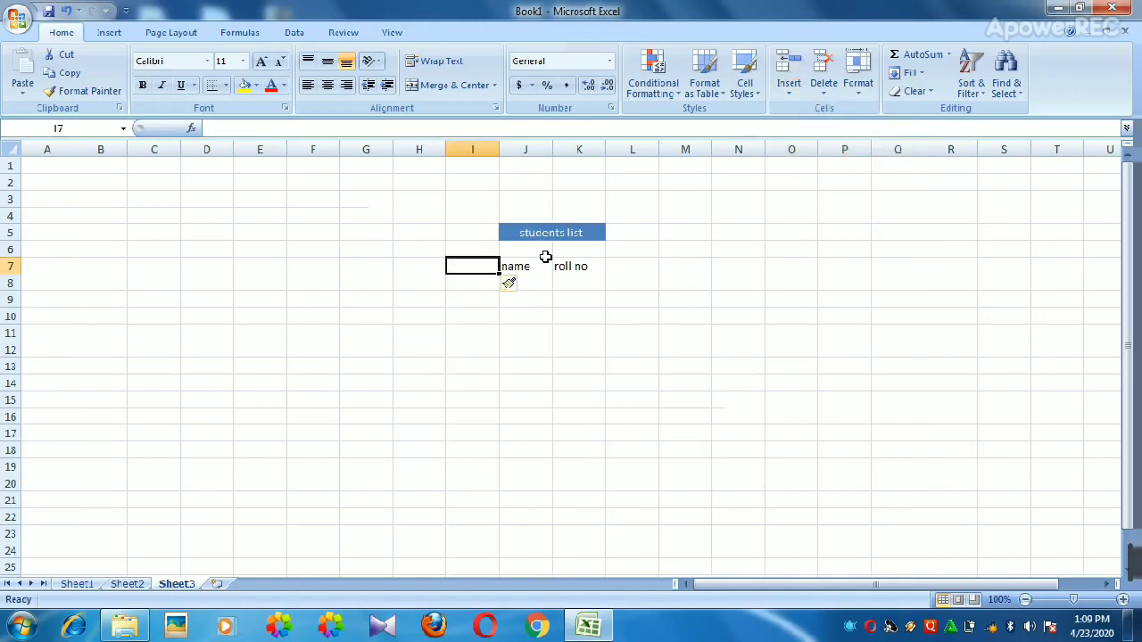
Insert a sheet row above the name and roll no headings and delete that new row
{"action": "left_click", "coordinate": [538, 266]}
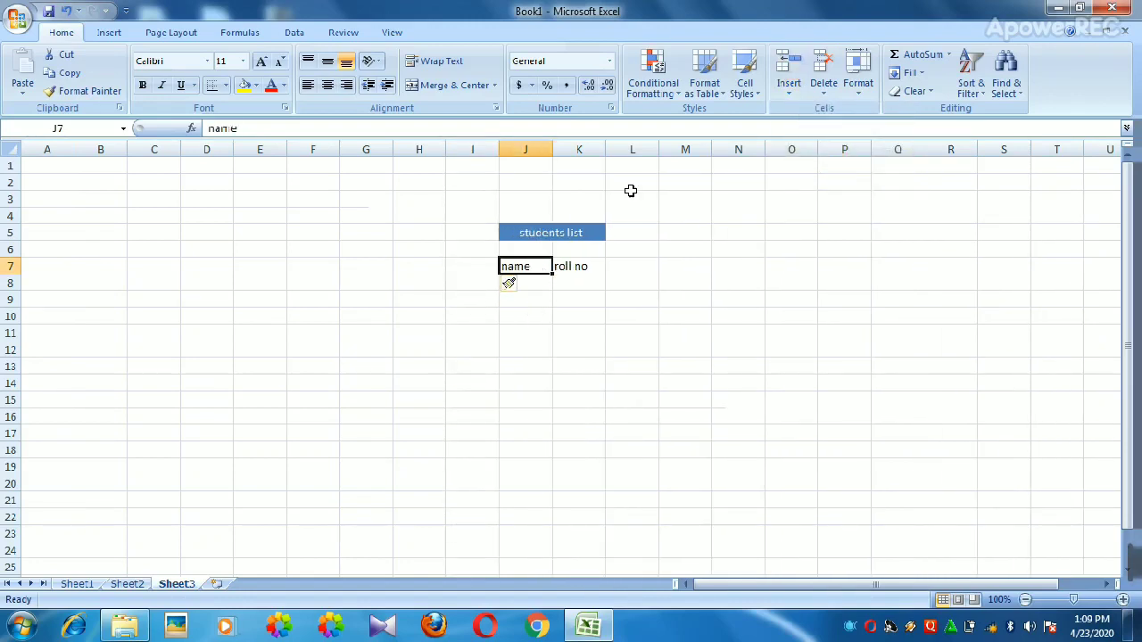
{"action": "left_click", "coordinate": [794, 92]}
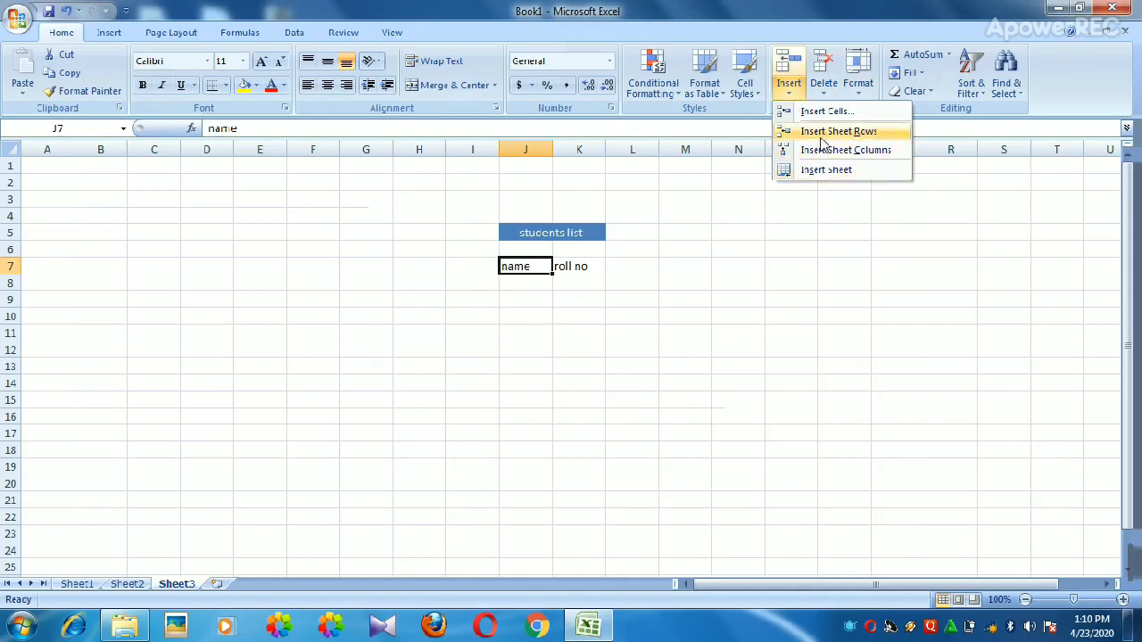
{"action": "left_click", "coordinate": [820, 134]}
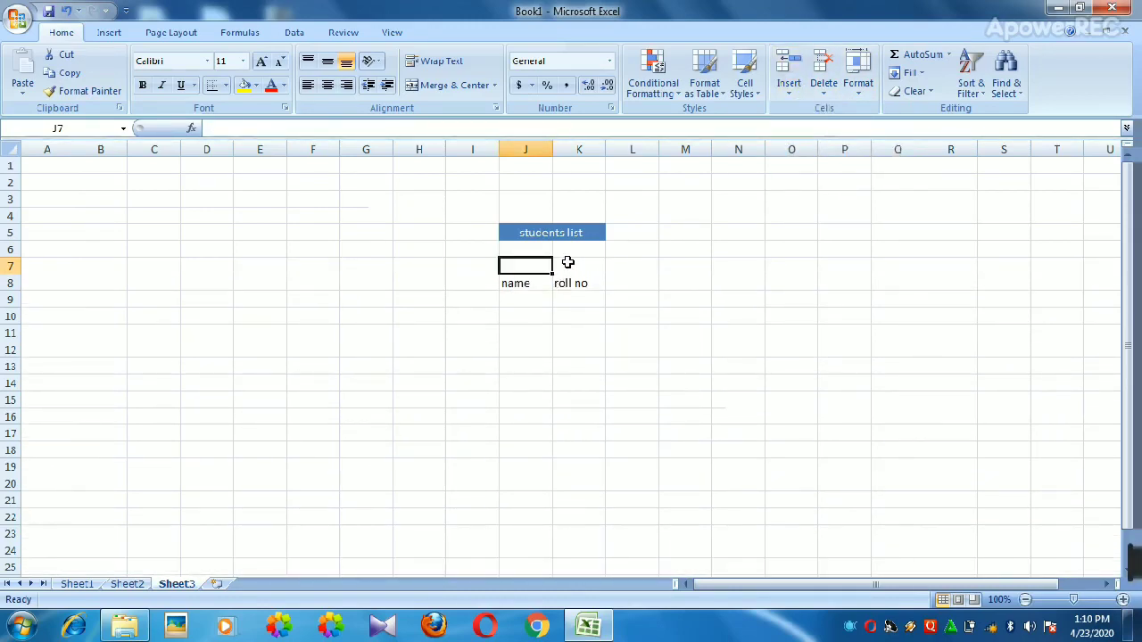
{"action": "left_click", "coordinate": [827, 89]}
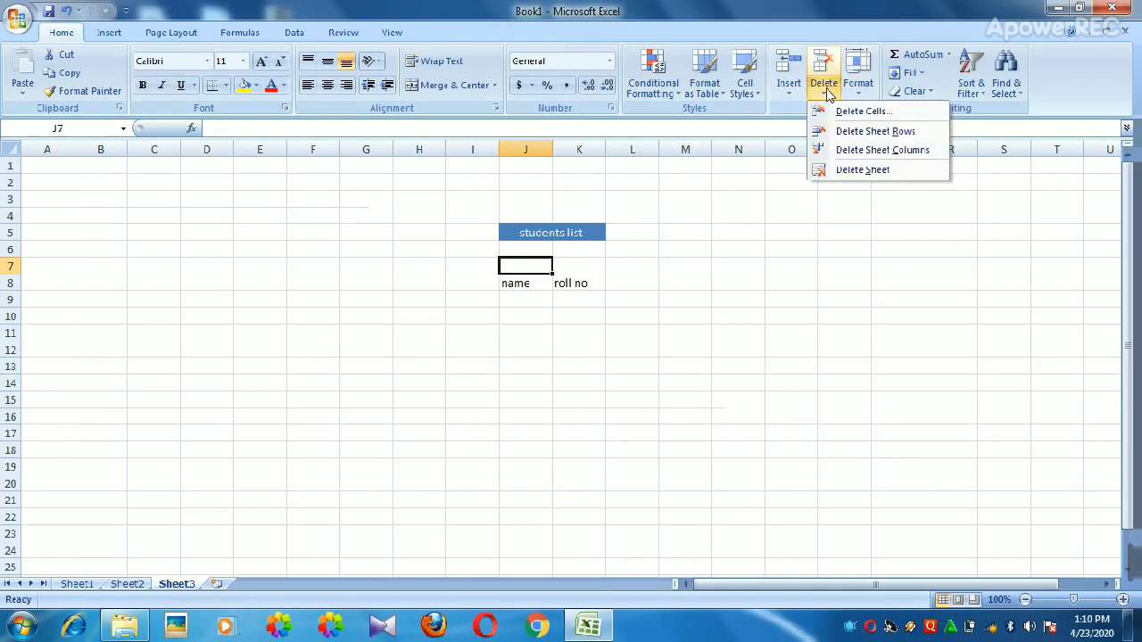
{"action": "left_click", "coordinate": [844, 134]}
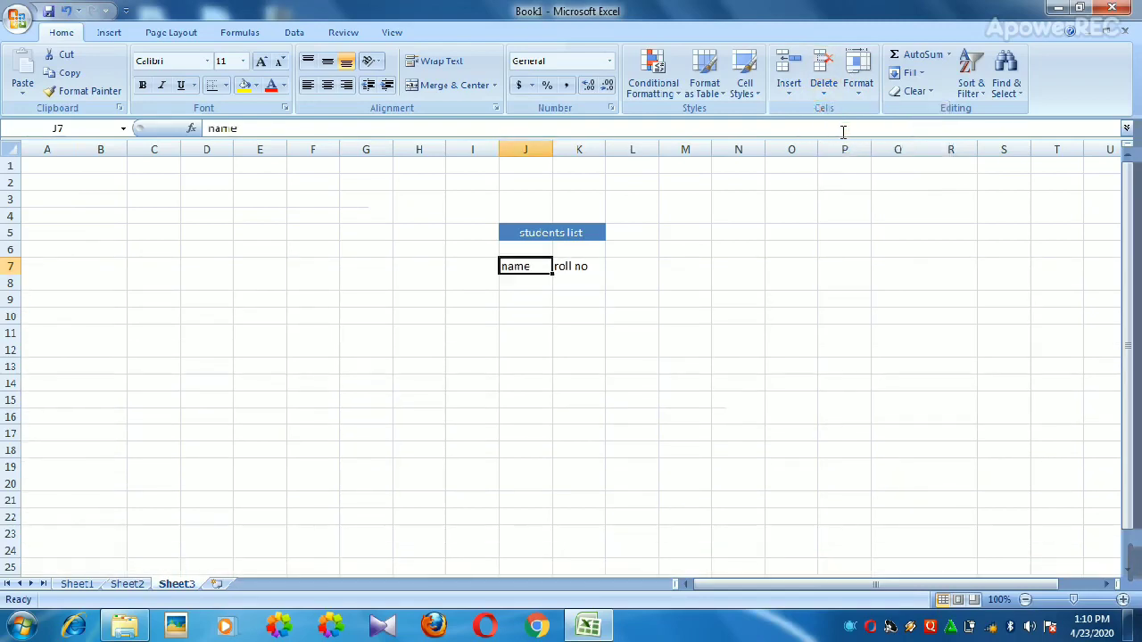
Delete the sheet column containing the name heading and undo the deletion
{"action": "left_click", "coordinate": [826, 91]}
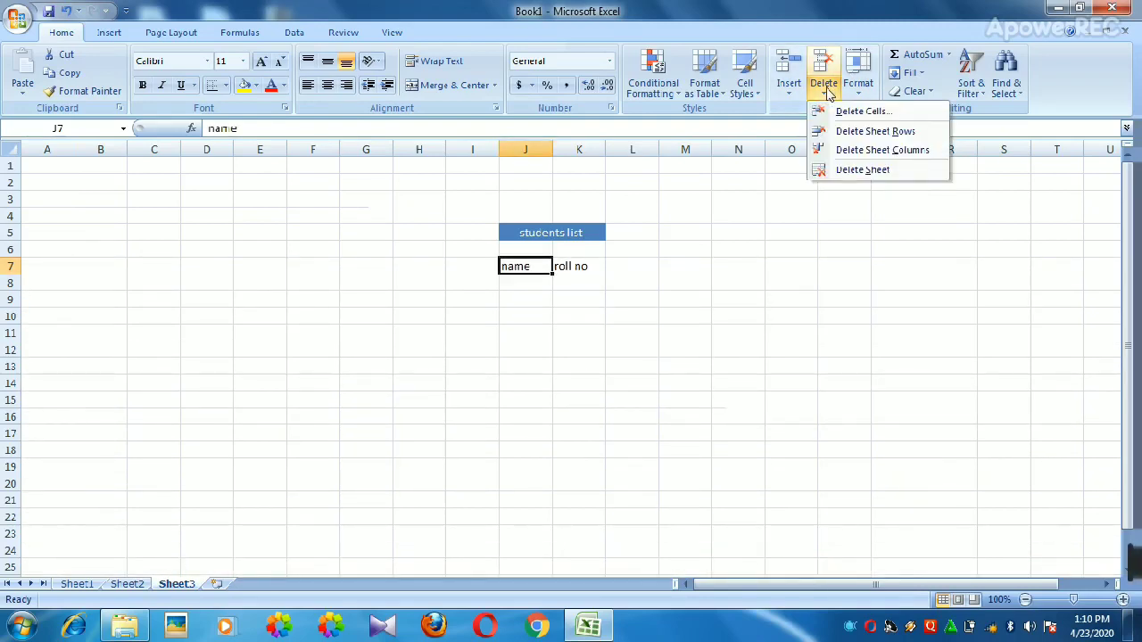
{"action": "left_click", "coordinate": [844, 150]}
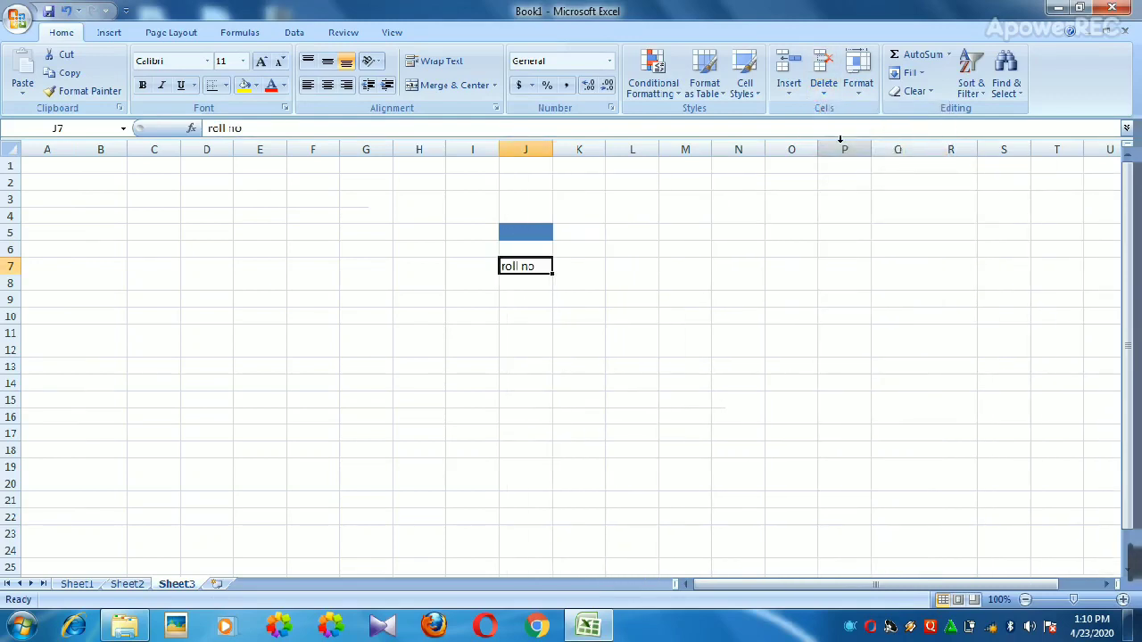
{"action": "key", "text": "ctrl+z"}
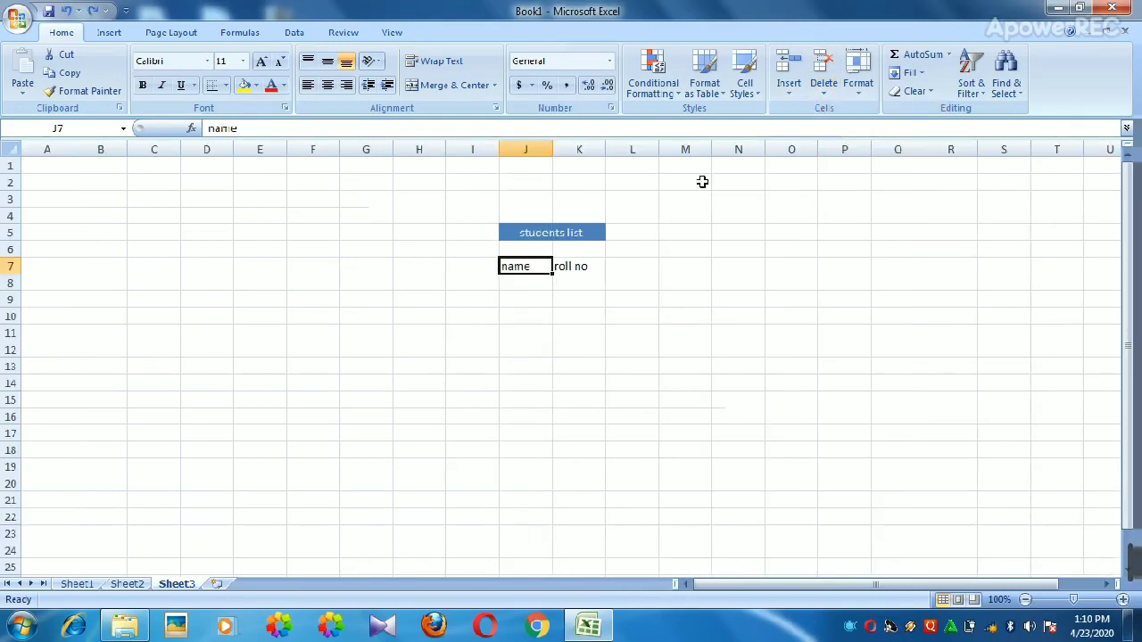
Hide row 7, which contains the name and roll no headings
{"action": "left_click", "coordinate": [861, 96]}
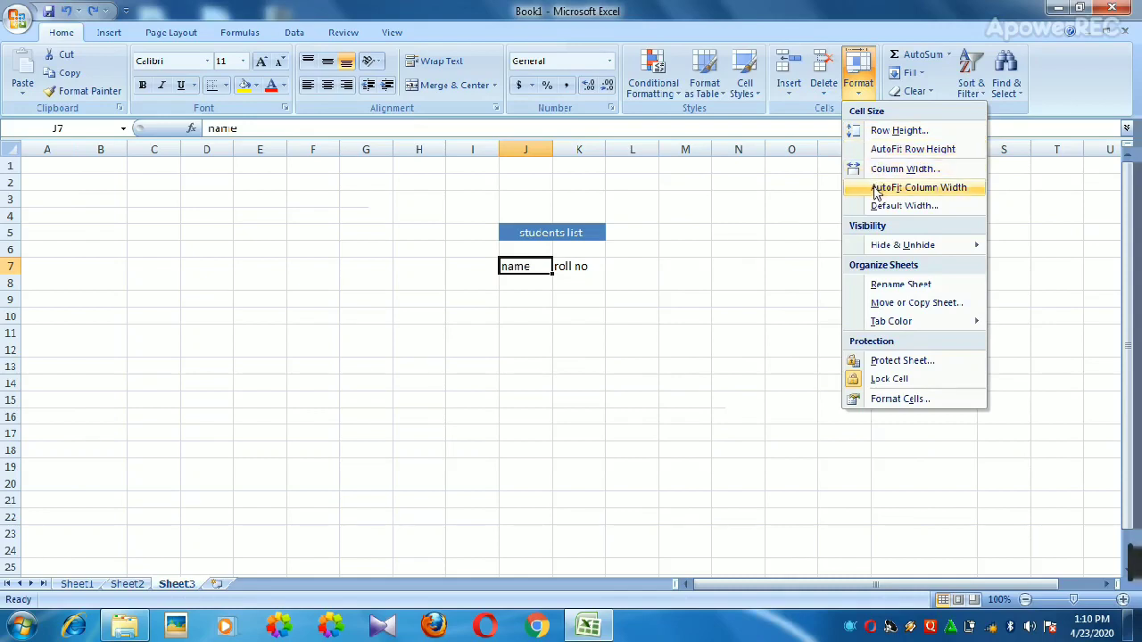
{"action": "mouse_move", "coordinate": [888, 249]}
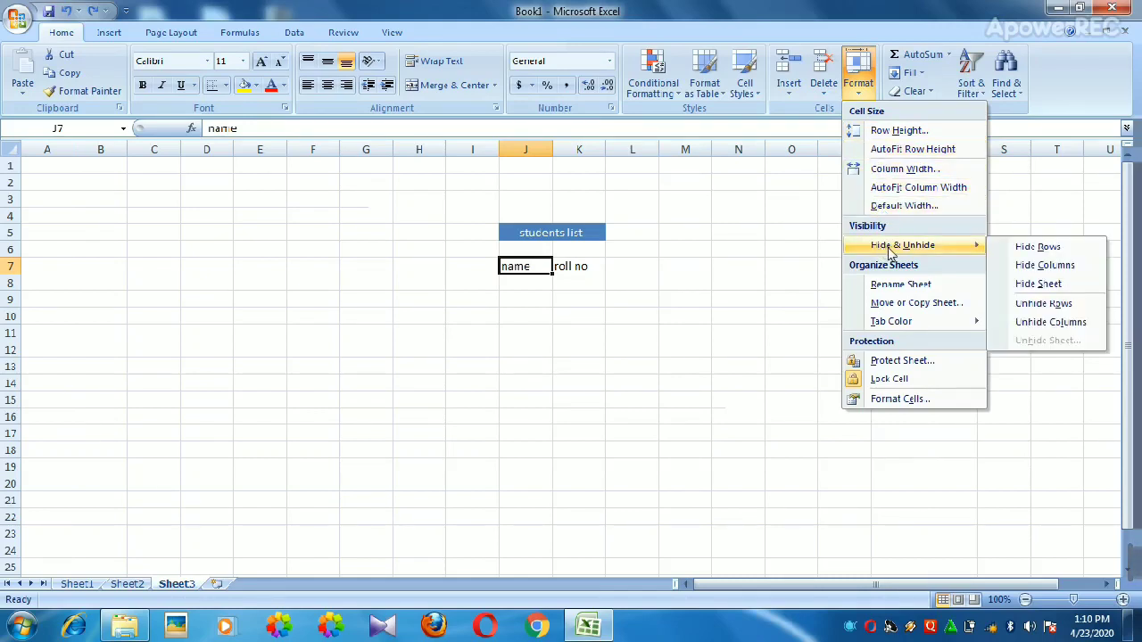
{"action": "left_click", "coordinate": [1013, 248]}
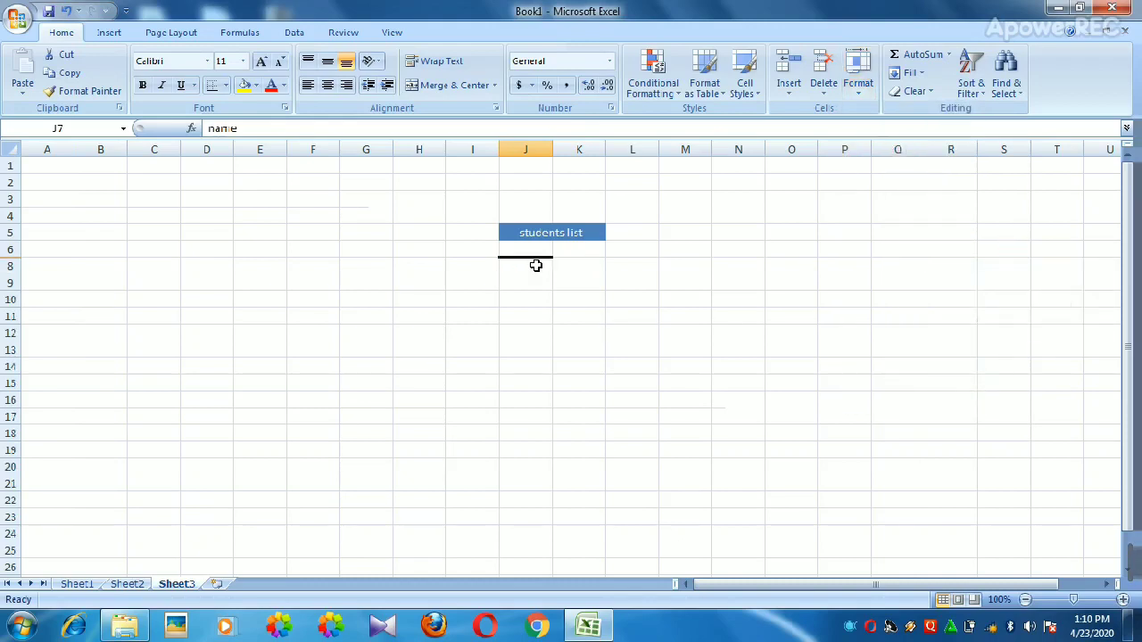
Unhide the hidden row between rows 6 and 8, using the selection I6:L8
{"action": "left_click_drag", "start_coordinate": [471, 248], "coordinate": [624, 272]}
{"action": "left_click", "coordinate": [858, 79]}
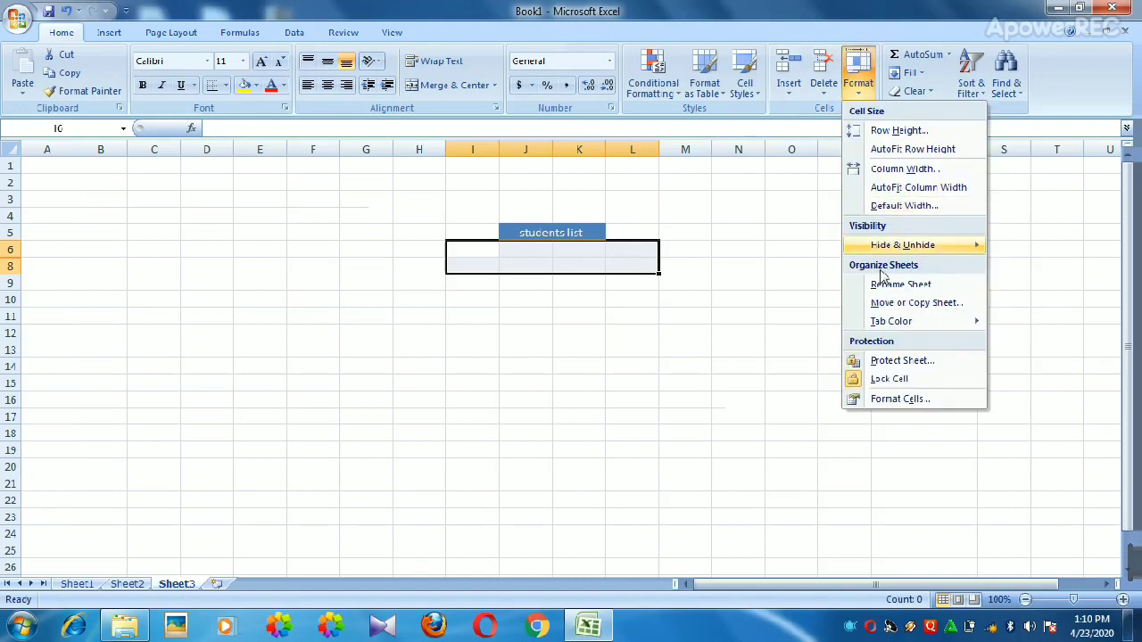
{"action": "mouse_move", "coordinate": [969, 244]}
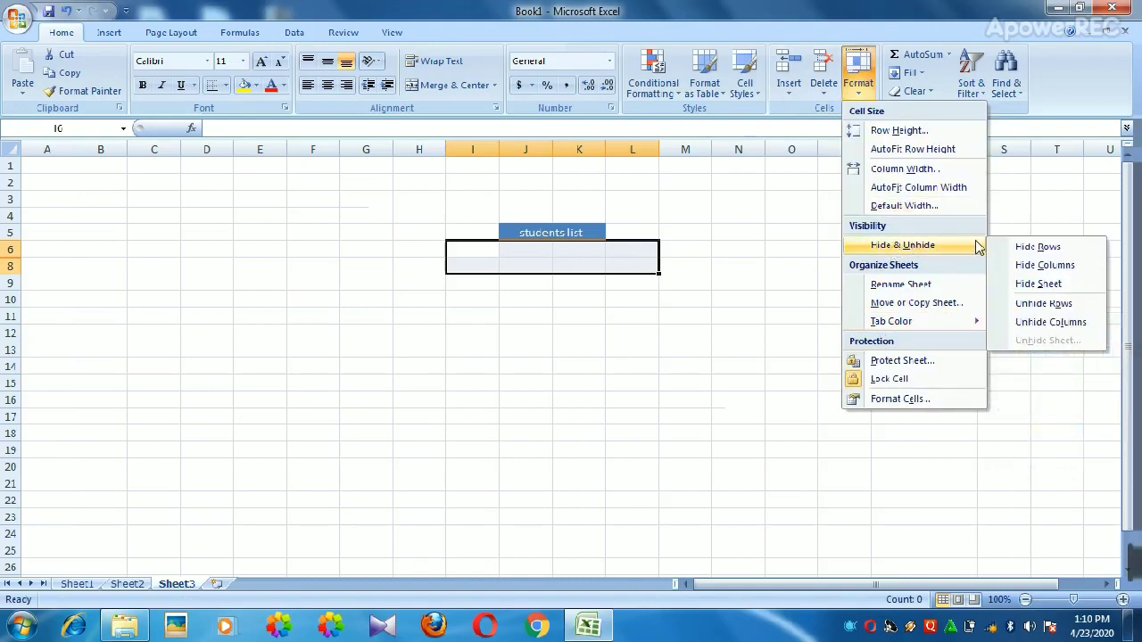
{"action": "left_click", "coordinate": [1040, 302]}
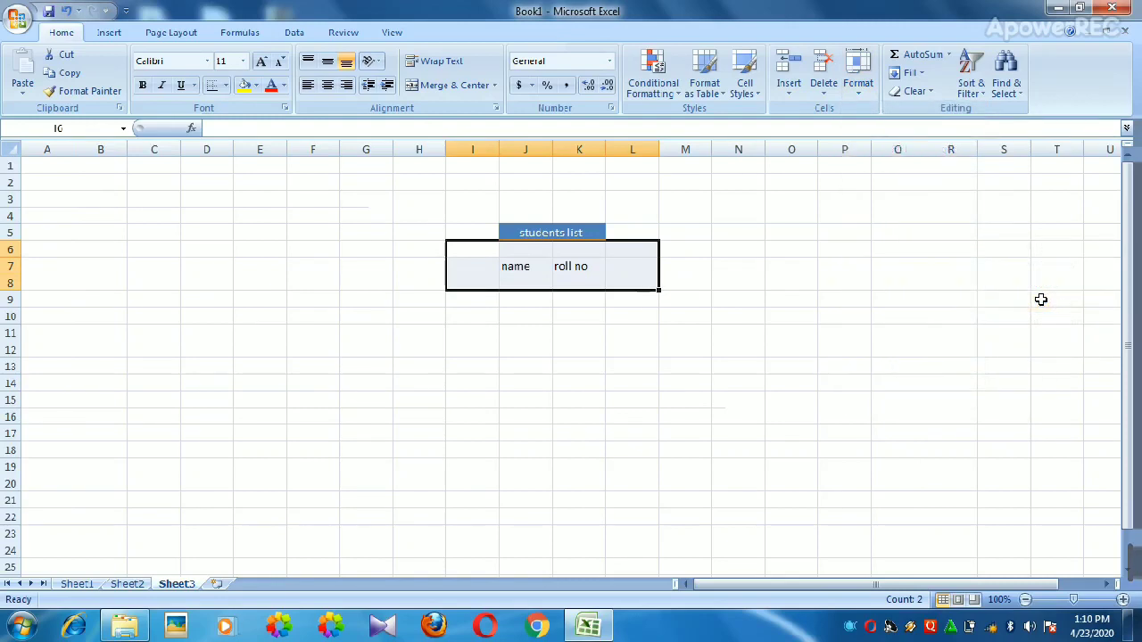
Enter the letters a, b, c, d, e and f down the name column in J8:J13
{"action": "left_click", "coordinate": [525, 301]}
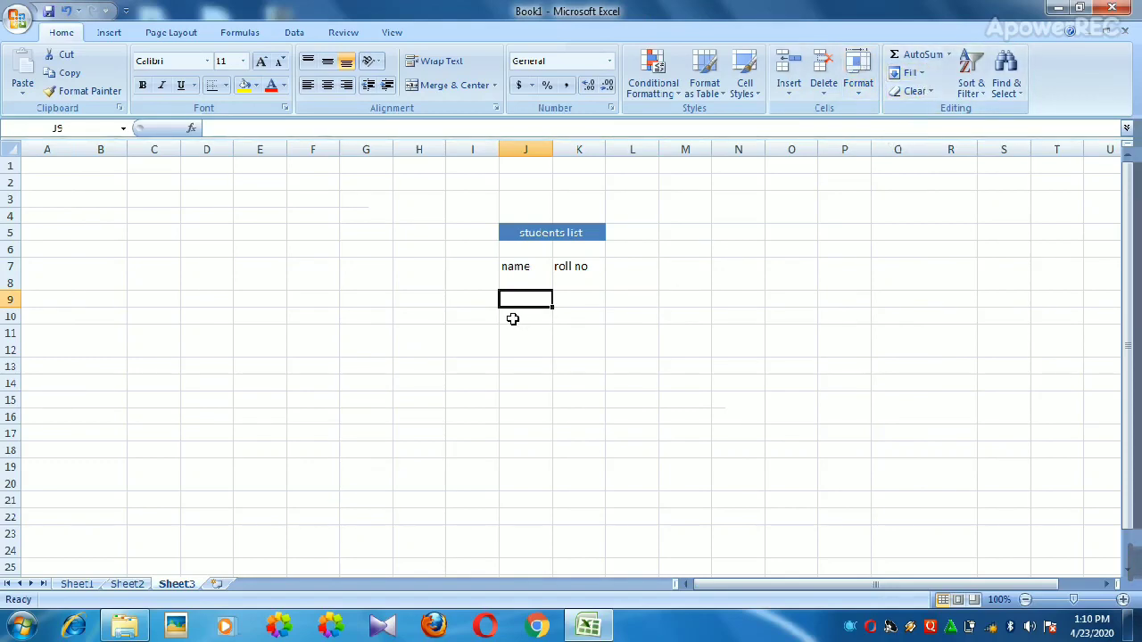
{"action": "left_click", "coordinate": [521, 281]}
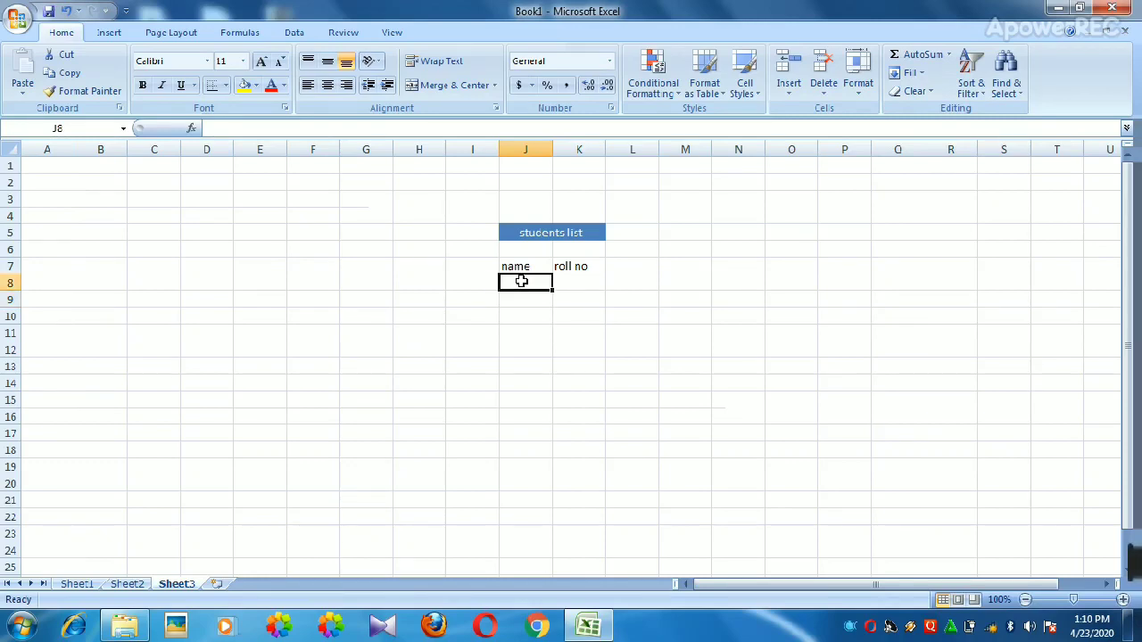
{"action": "type", "text": "a"}
{"action": "key", "text": "Return"}
{"action": "type", "text": "b"}
{"action": "key", "text": "Return"}
{"action": "type", "text": "c"}
{"action": "key", "text": "Return"}
{"action": "type", "text": "d"}
{"action": "key", "text": "Return"}
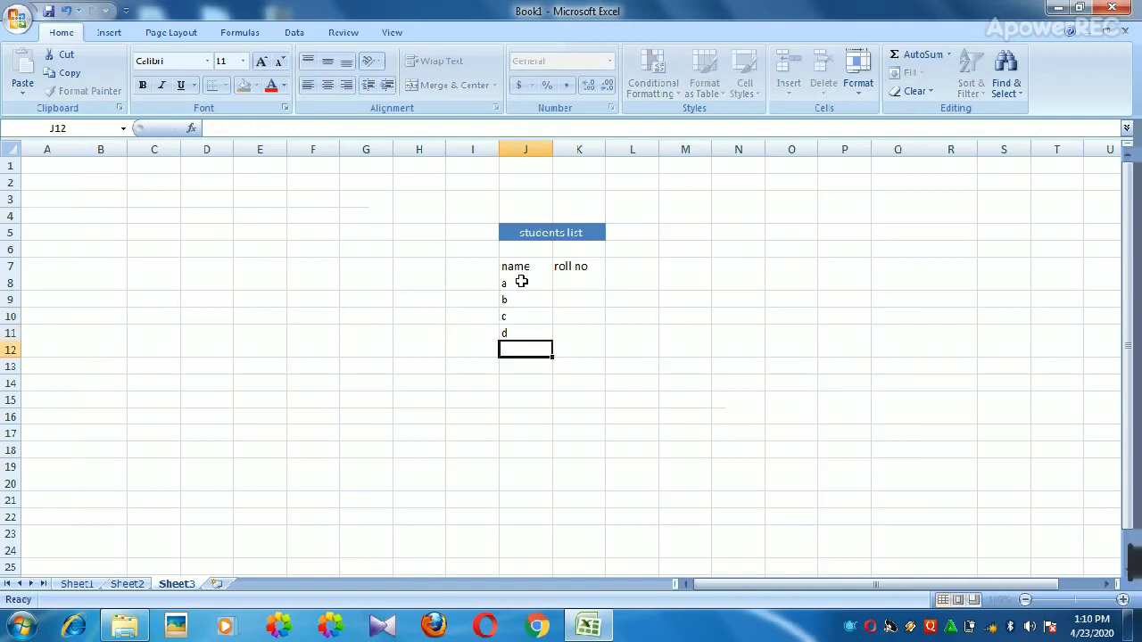
{"action": "type", "text": "e"}
{"action": "key", "text": "Return"}
{"action": "type", "text": "f"}
{"action": "key", "text": "Tab"}
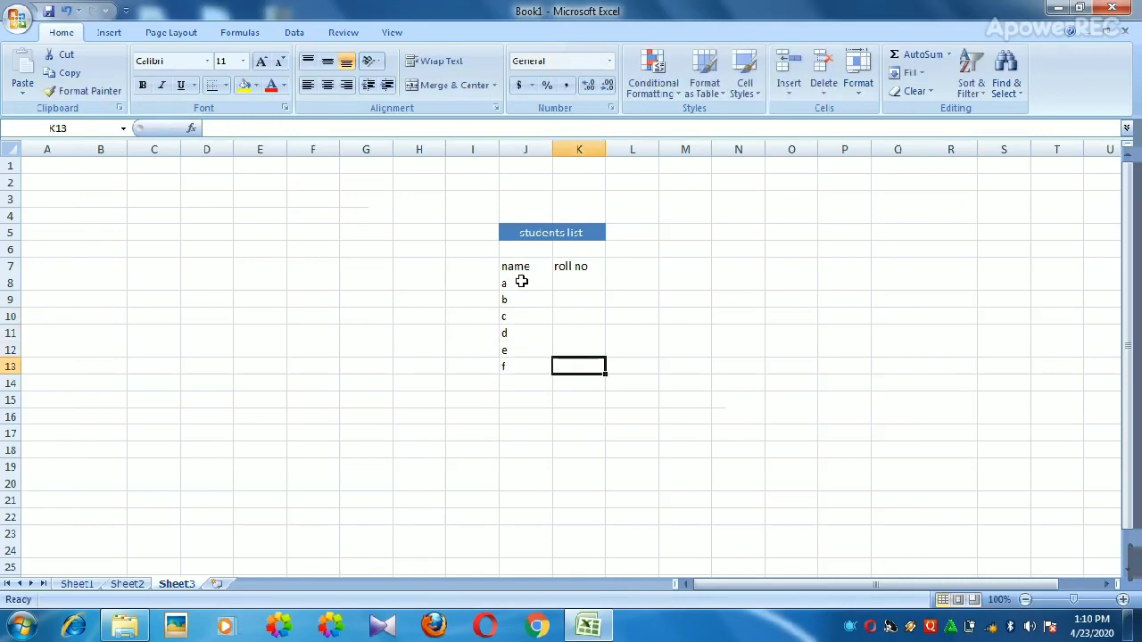
Enter the roll numbers 1 through 6 down the roll no column in K8:K13
{"action": "key", "text": "Up"}
{"action": "key", "text": "Up"}
{"action": "key", "text": "Up"}
{"action": "key", "text": "Up"}
{"action": "key", "text": "Up"}
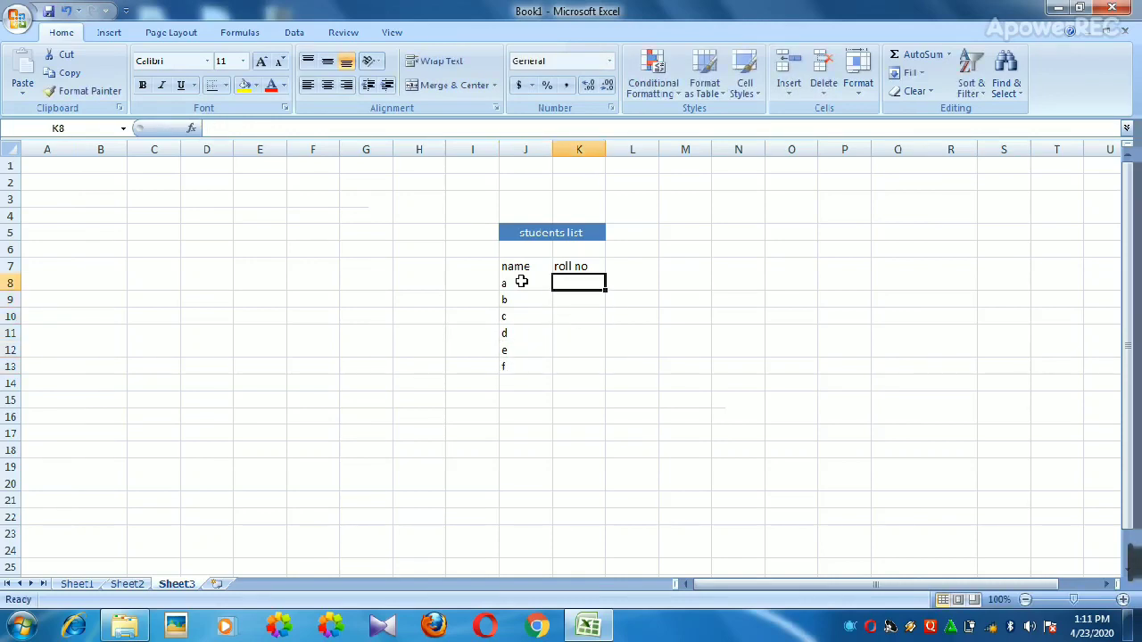
{"action": "type", "text": "1"}
{"action": "key", "text": "Return"}
{"action": "type", "text": "2"}
{"action": "key", "text": "Return"}
{"action": "type", "text": "3"}
{"action": "key", "text": "Return"}
{"action": "type", "text": "4"}
{"action": "key", "text": "Return"}
{"action": "type", "text": "5"}
{"action": "key", "text": "Return"}
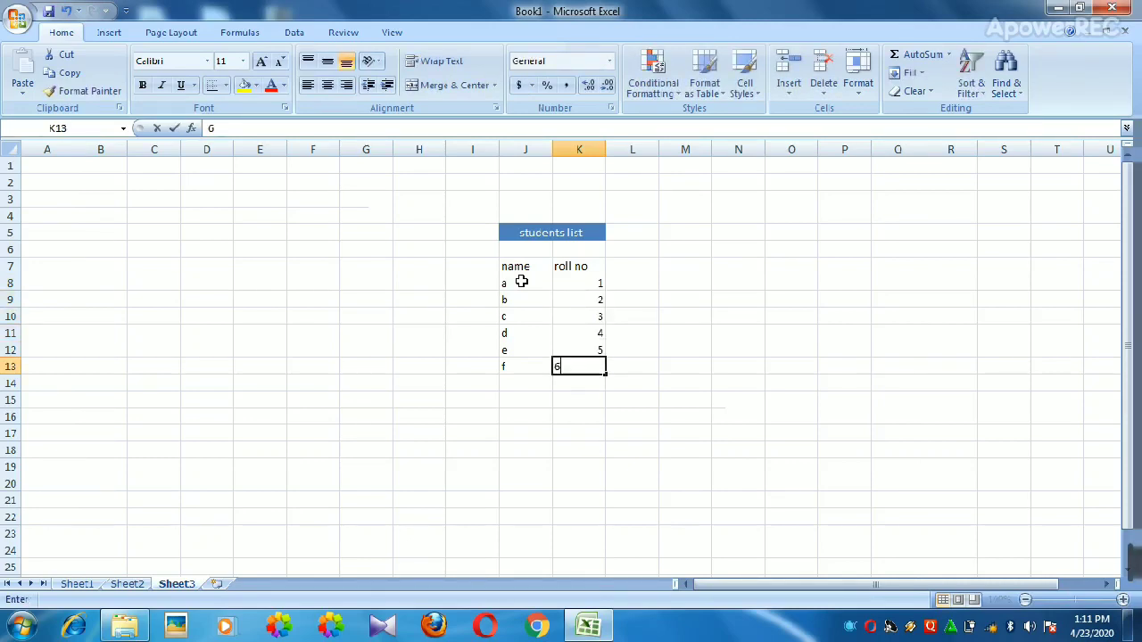
{"action": "type", "text": "6"}
Fill the range J8:O13 rightward from the name column and clear everything from that range
{"action": "left_click_drag", "start_coordinate": [508, 282], "coordinate": [778, 368]}
{"action": "left_click", "coordinate": [921, 73]}
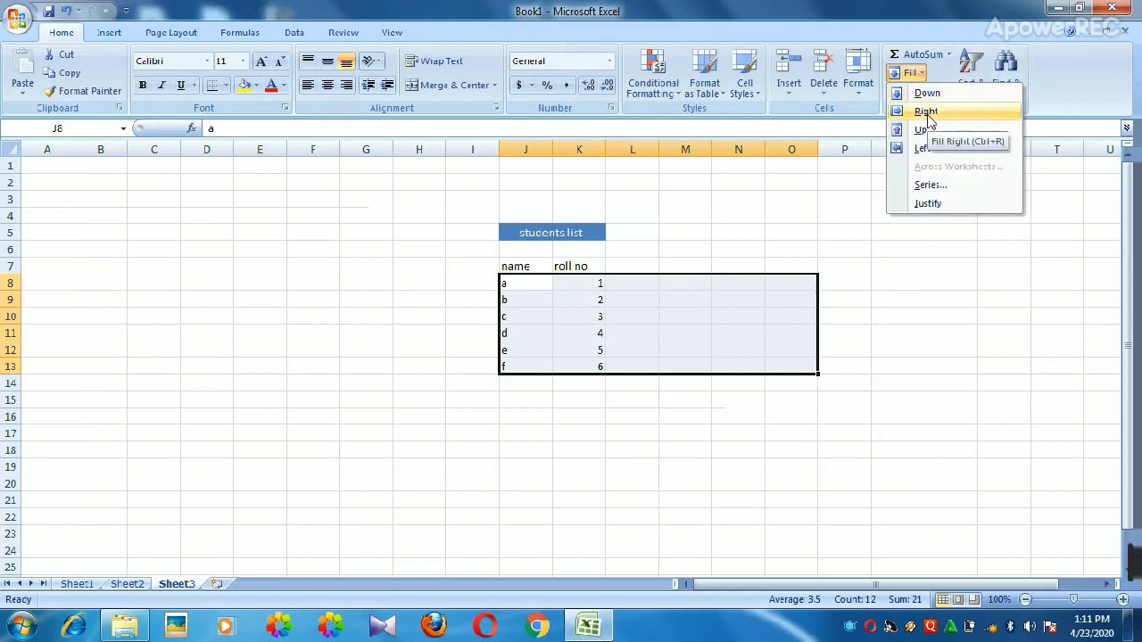
{"action": "left_click", "coordinate": [928, 117]}
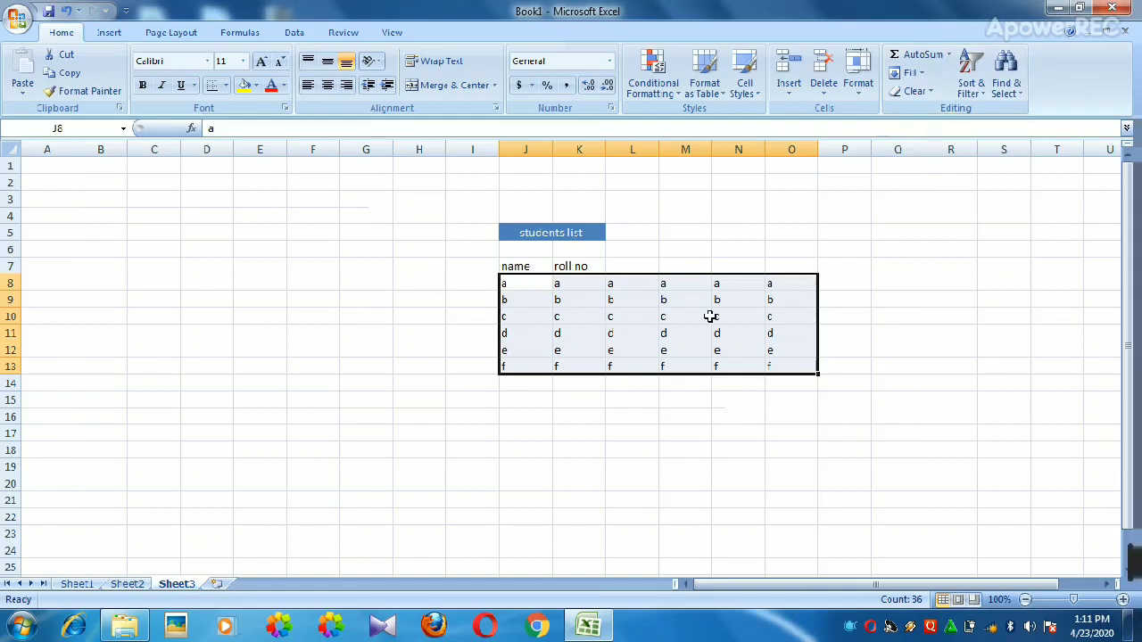
{"action": "left_click", "coordinate": [928, 91]}
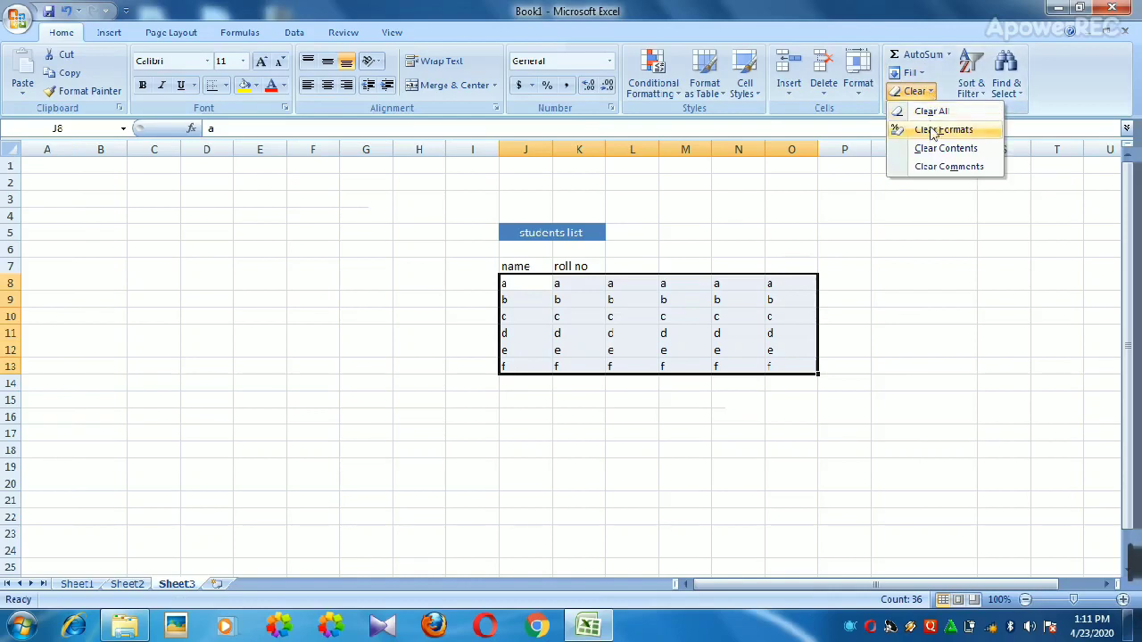
{"action": "left_click", "coordinate": [934, 112]}
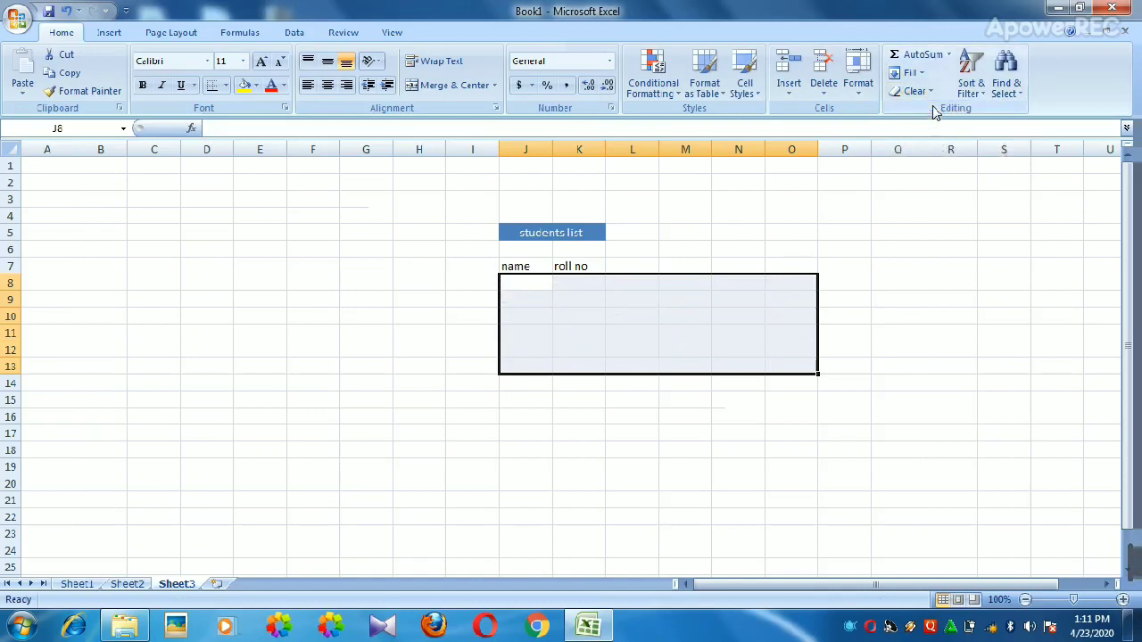
Enter 1 in cell L8 and 2 in cell L9
{"action": "left_click", "coordinate": [639, 282]}
{"action": "type", "text": "1"}
{"action": "key", "text": "Return"}
{"action": "type", "text": "2"}
Fill the value 1 from cell L8 down through L17
{"action": "double_click", "coordinate": [638, 283]}
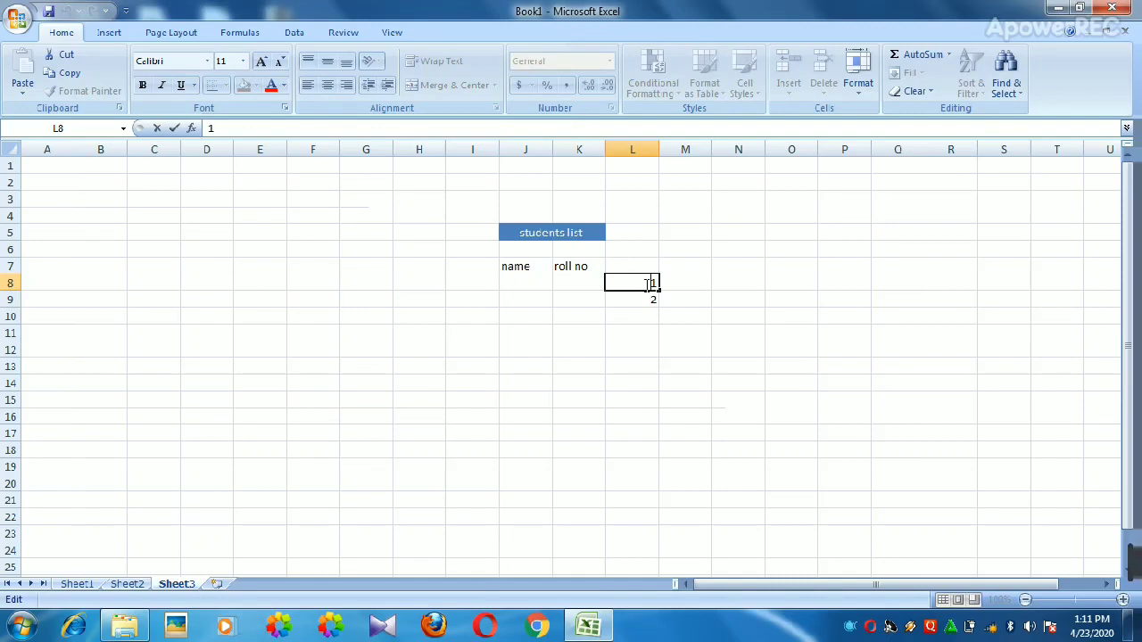
{"action": "double_click", "coordinate": [647, 283]}
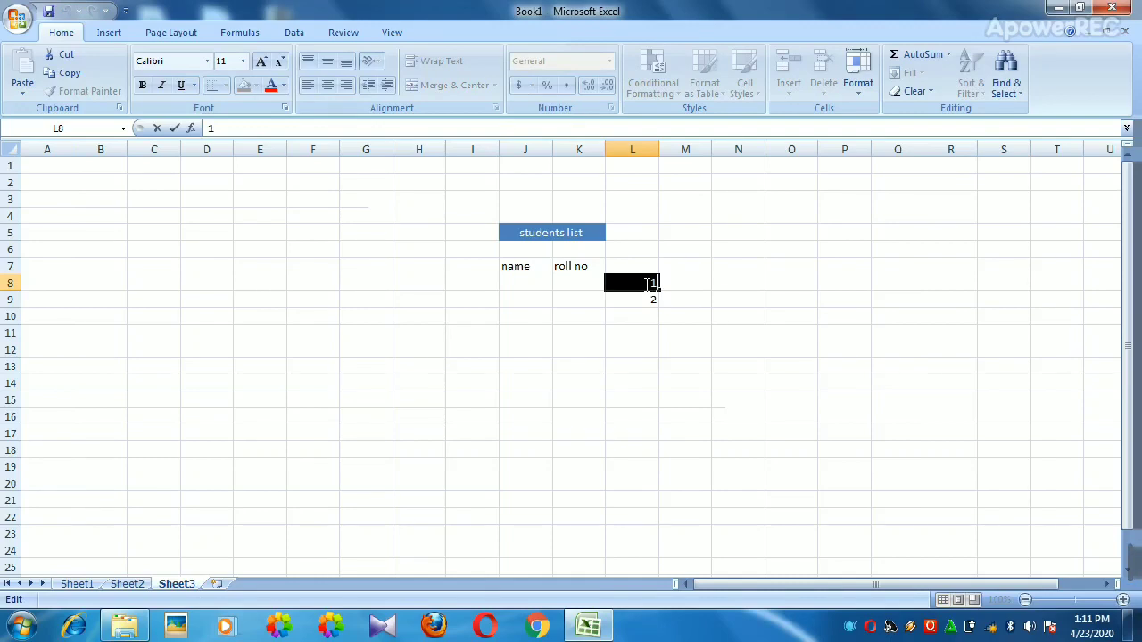
{"action": "left_click", "coordinate": [638, 284]}
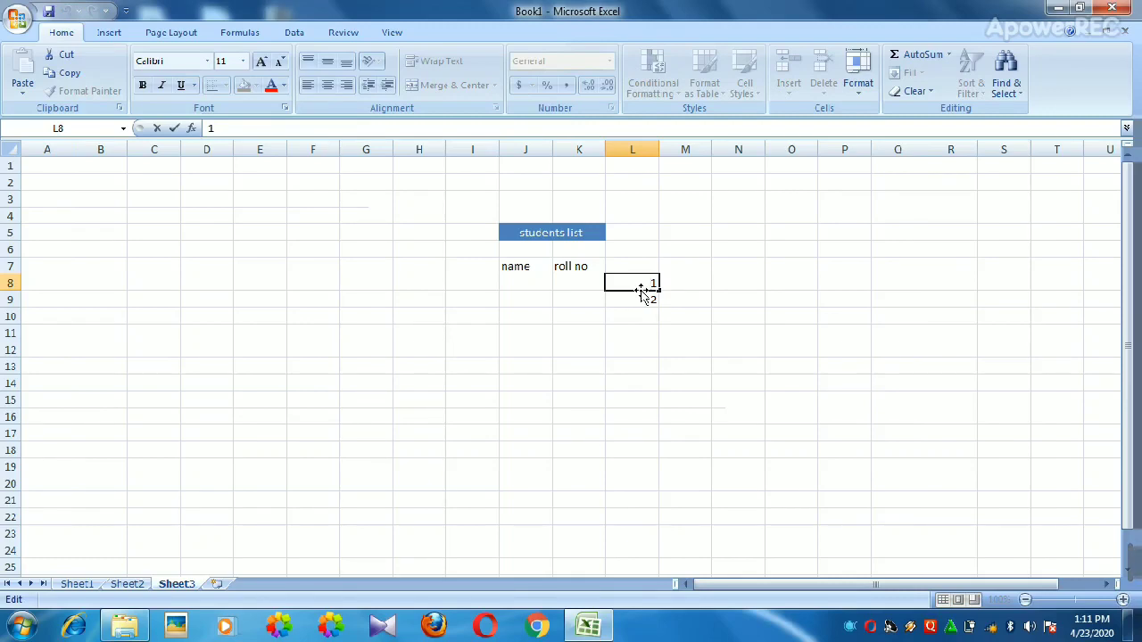
{"action": "left_click_drag", "start_coordinate": [660, 289], "coordinate": [667, 452]}
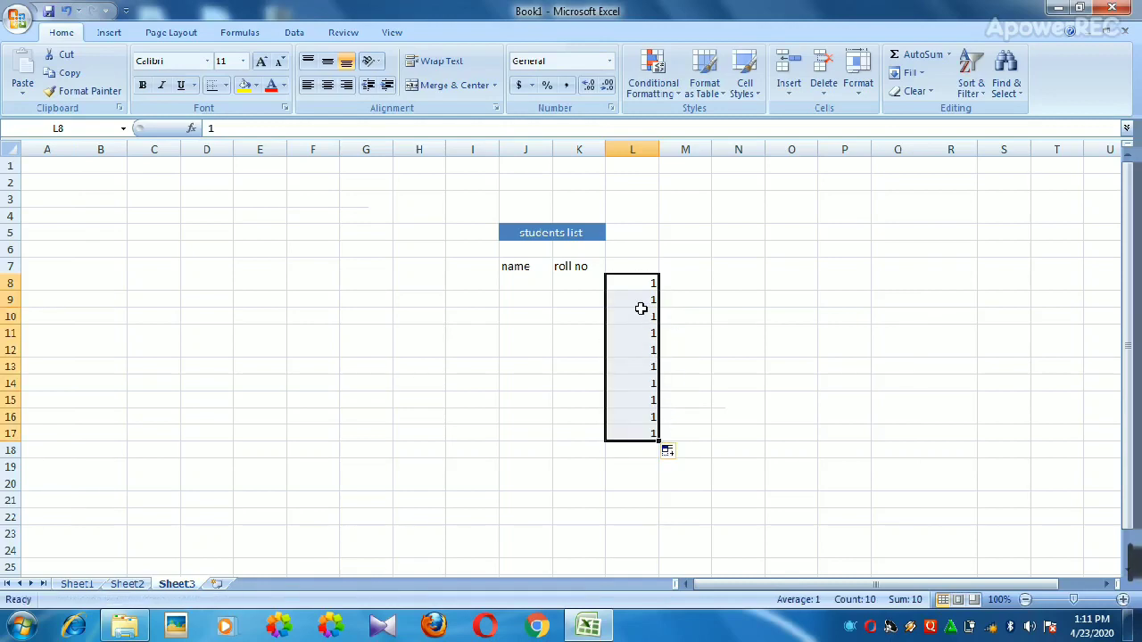
Fill the 1s from column L rightward across the range L8:R18
{"action": "left_click_drag", "start_coordinate": [653, 282], "coordinate": [952, 453]}
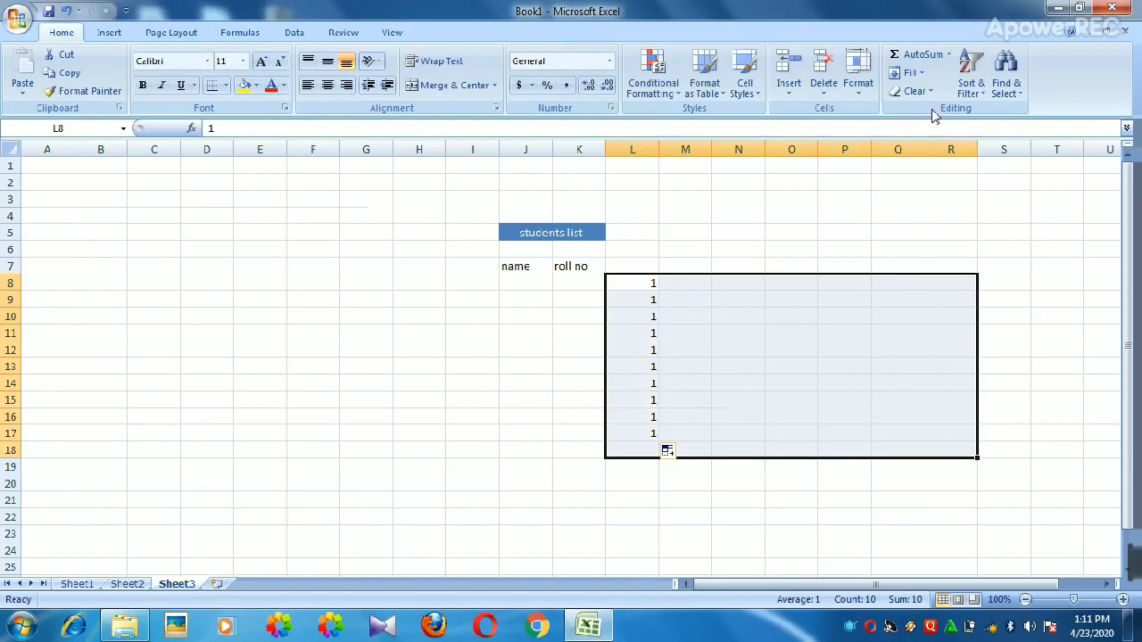
{"action": "left_click", "coordinate": [909, 72]}
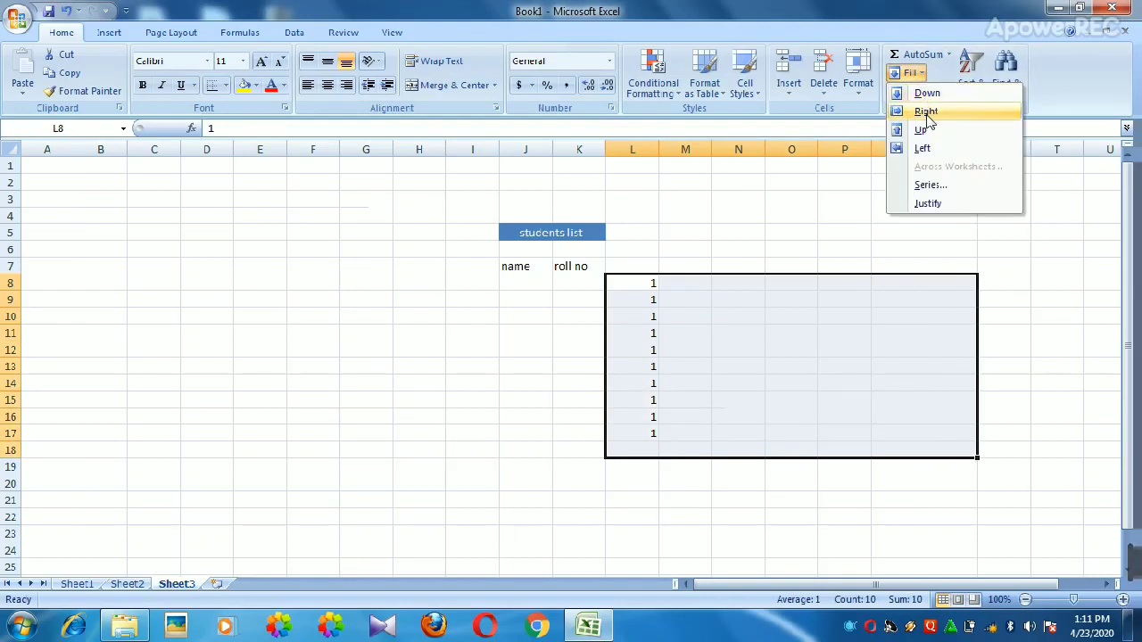
{"action": "left_click", "coordinate": [926, 113]}
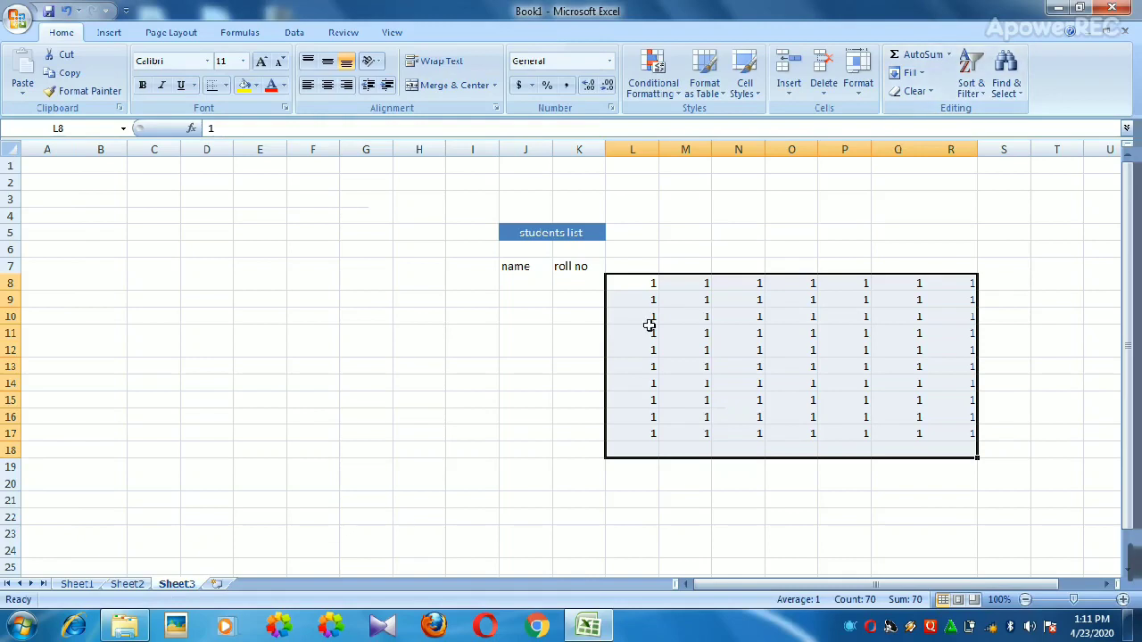
Fill the 1s from column L leftward across the range E8:L19
{"action": "left_click", "coordinate": [648, 327]}
{"action": "left_click_drag", "start_coordinate": [649, 284], "coordinate": [268, 462]}
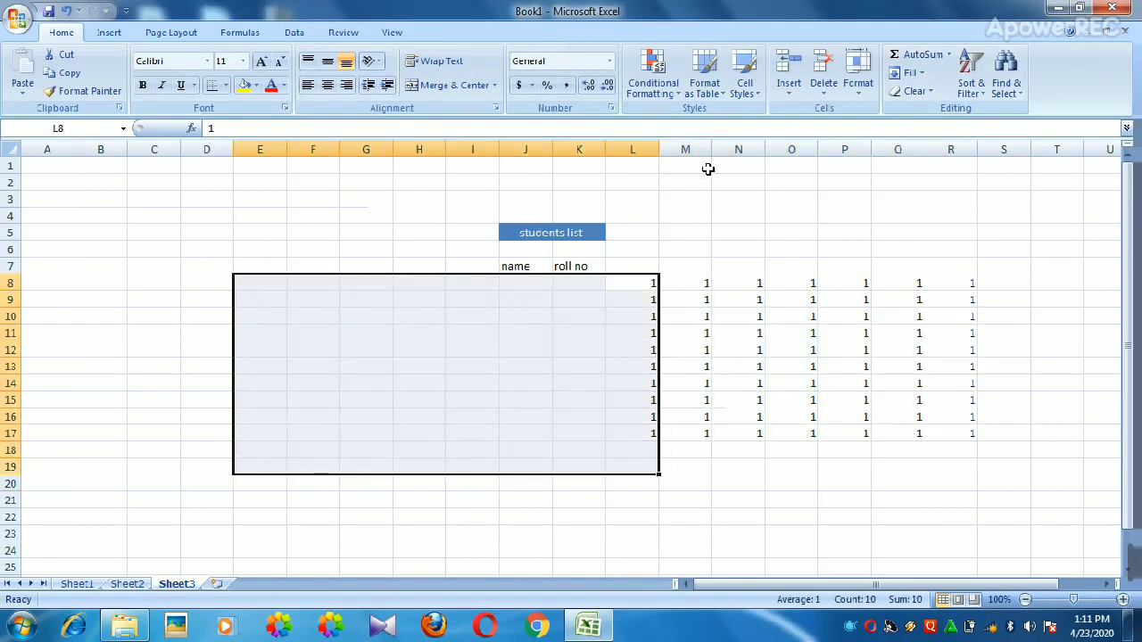
{"action": "left_click", "coordinate": [909, 73]}
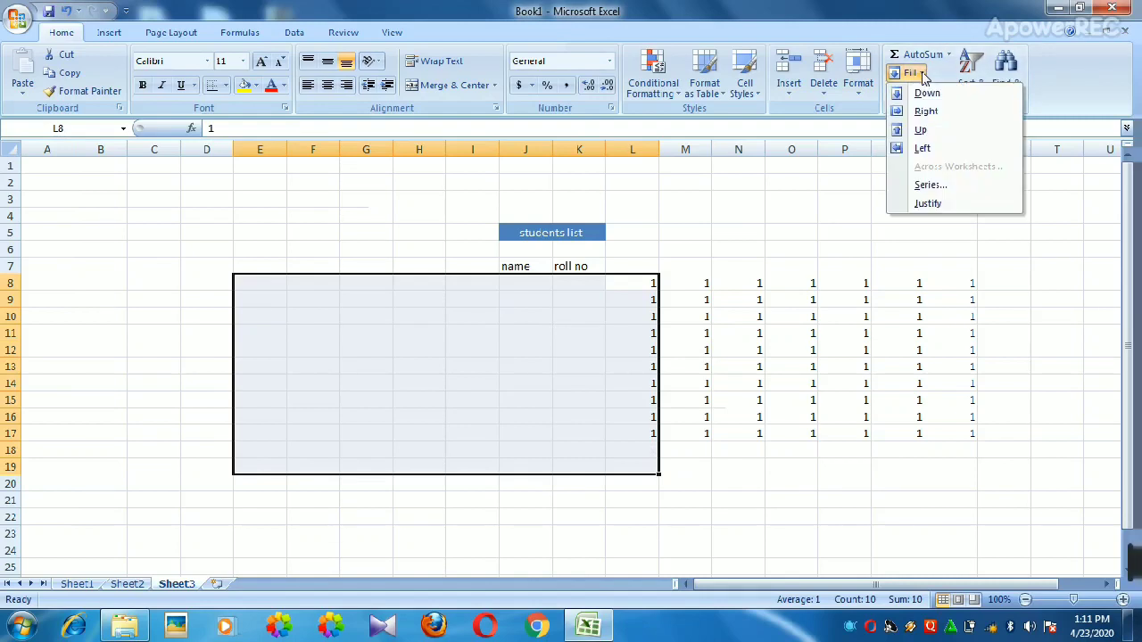
{"action": "left_click", "coordinate": [924, 148]}
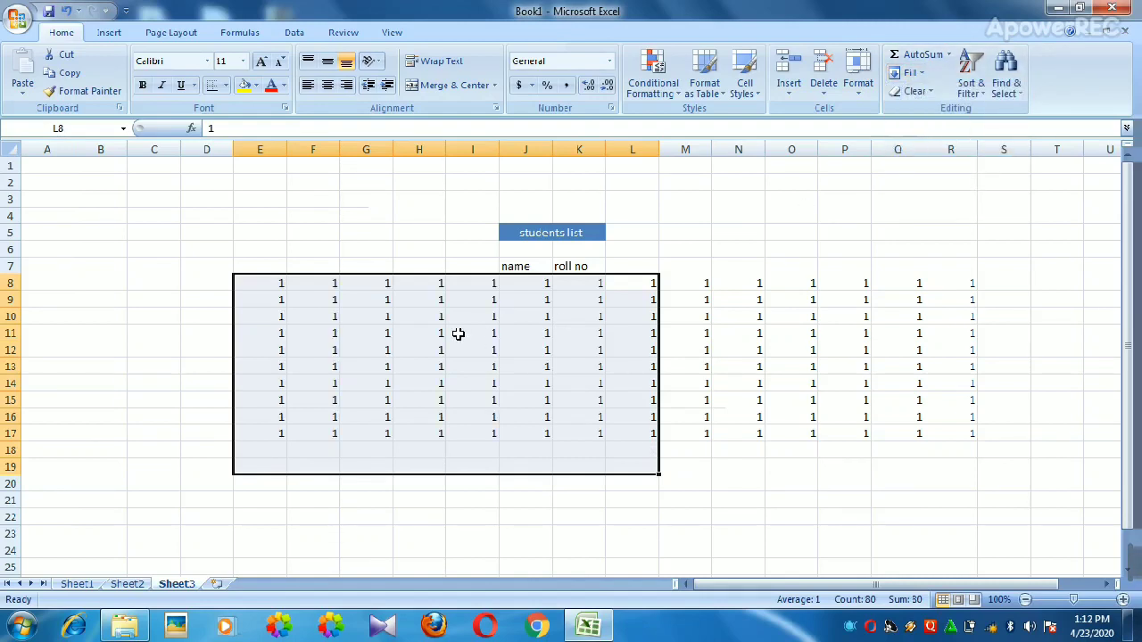
Clear everything from the range E8:S18 below the students list headings
{"action": "left_click_drag", "start_coordinate": [255, 282], "coordinate": [1003, 452]}
{"action": "left_click", "coordinate": [919, 91]}
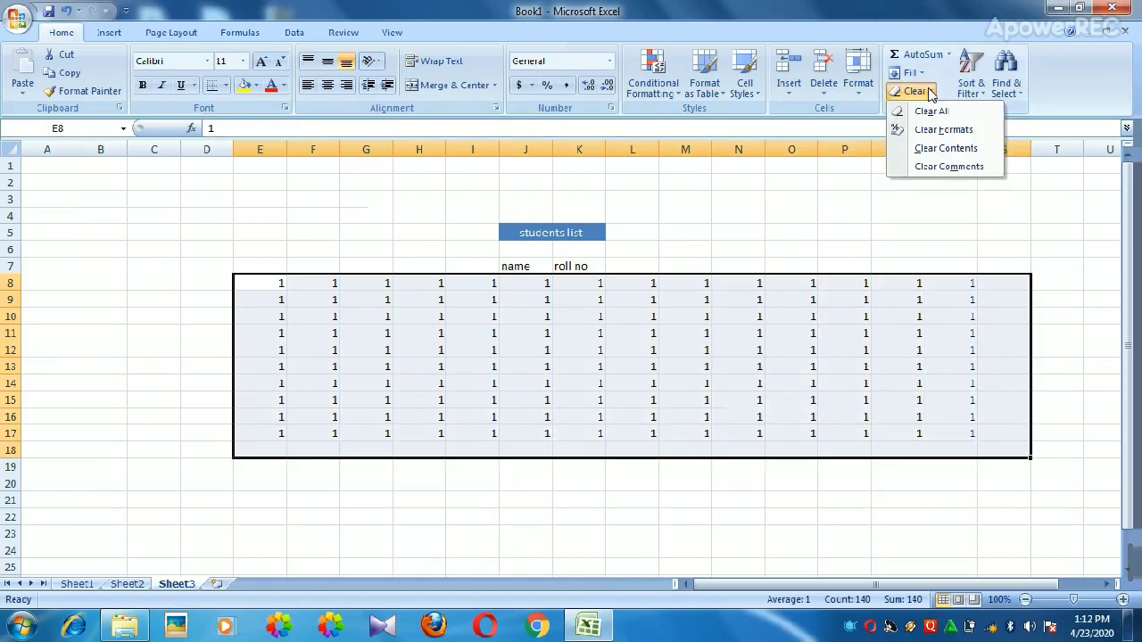
{"action": "left_click", "coordinate": [934, 111]}
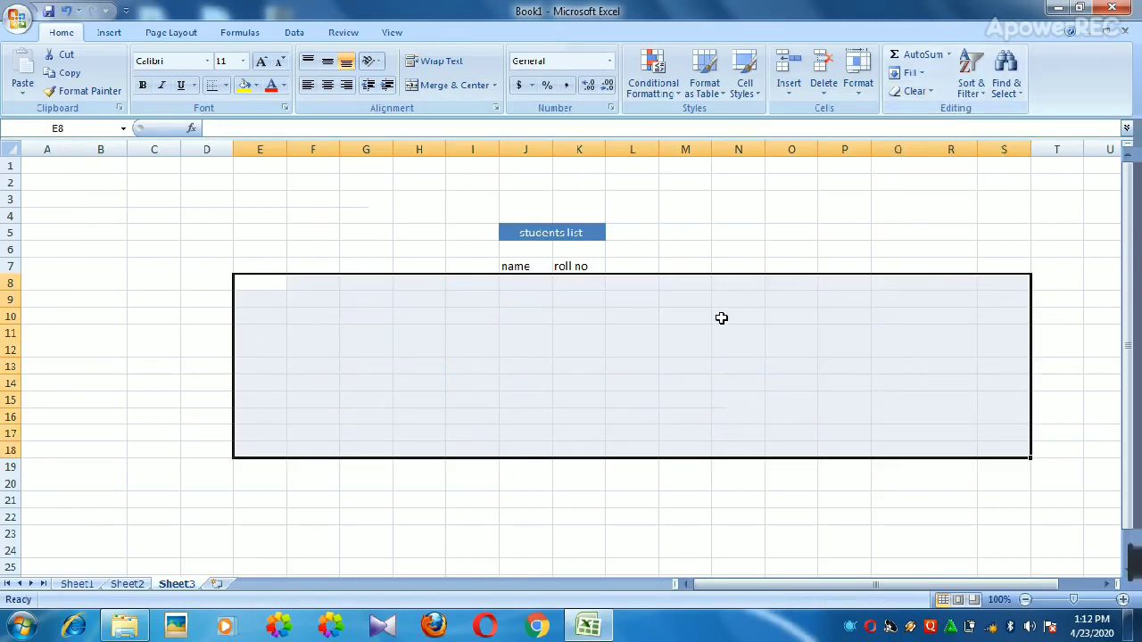
{"action": "left_click", "coordinate": [630, 332]}
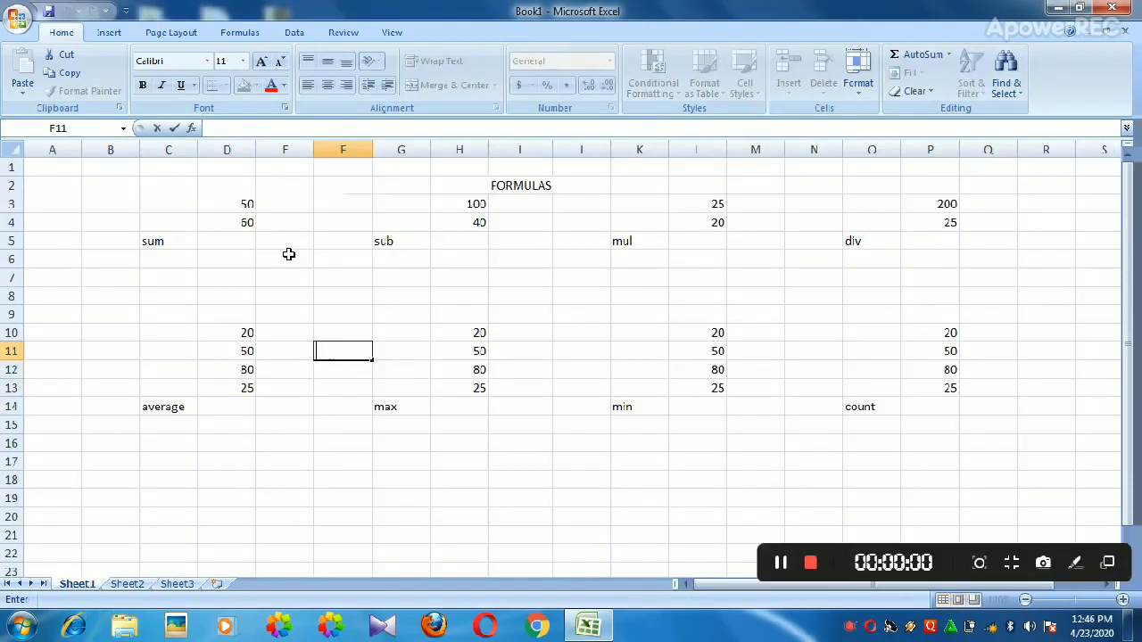
Apply the Accent2 cell style to the merged FORMULAS title in row 2 of Sheet1
{"action": "left_click", "coordinate": [527, 186]}
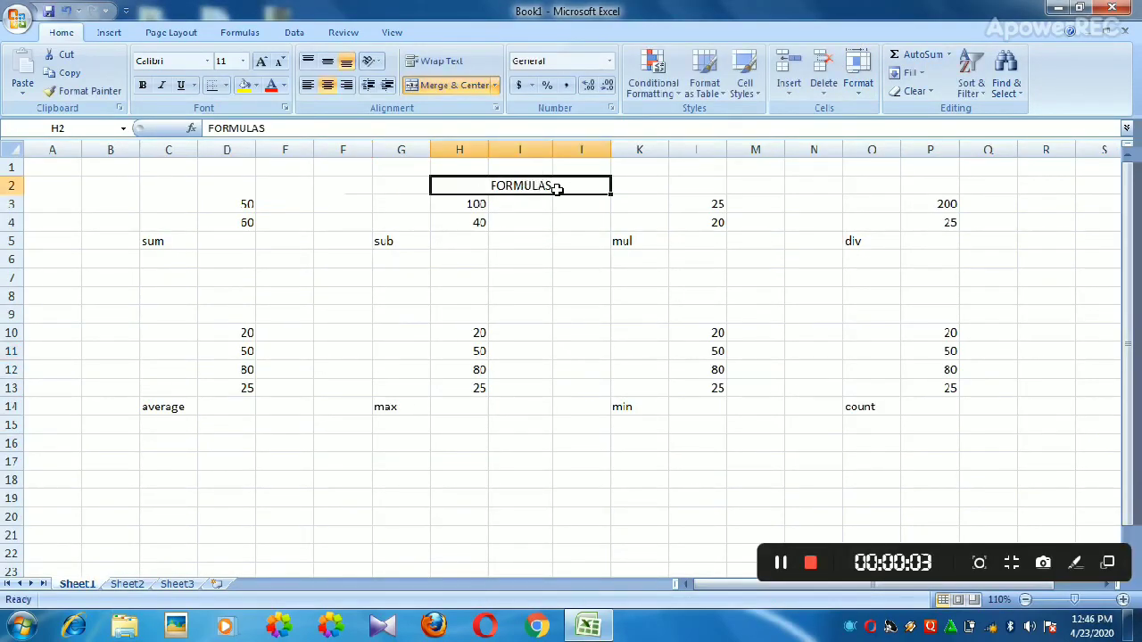
{"action": "left_click", "coordinate": [758, 93]}
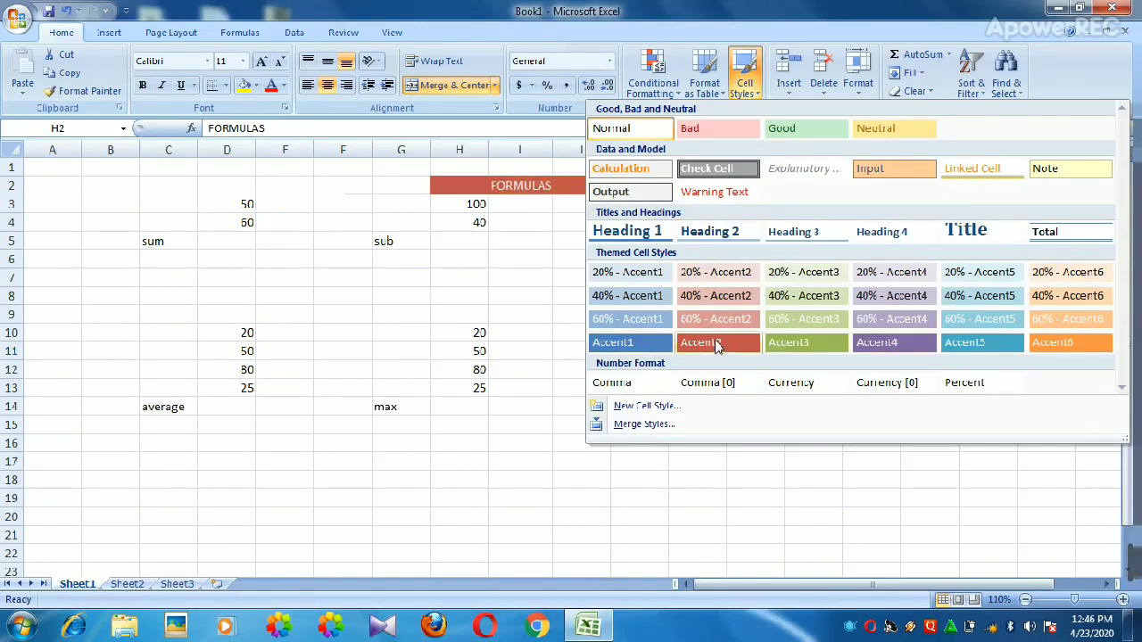
{"action": "left_click", "coordinate": [716, 345]}
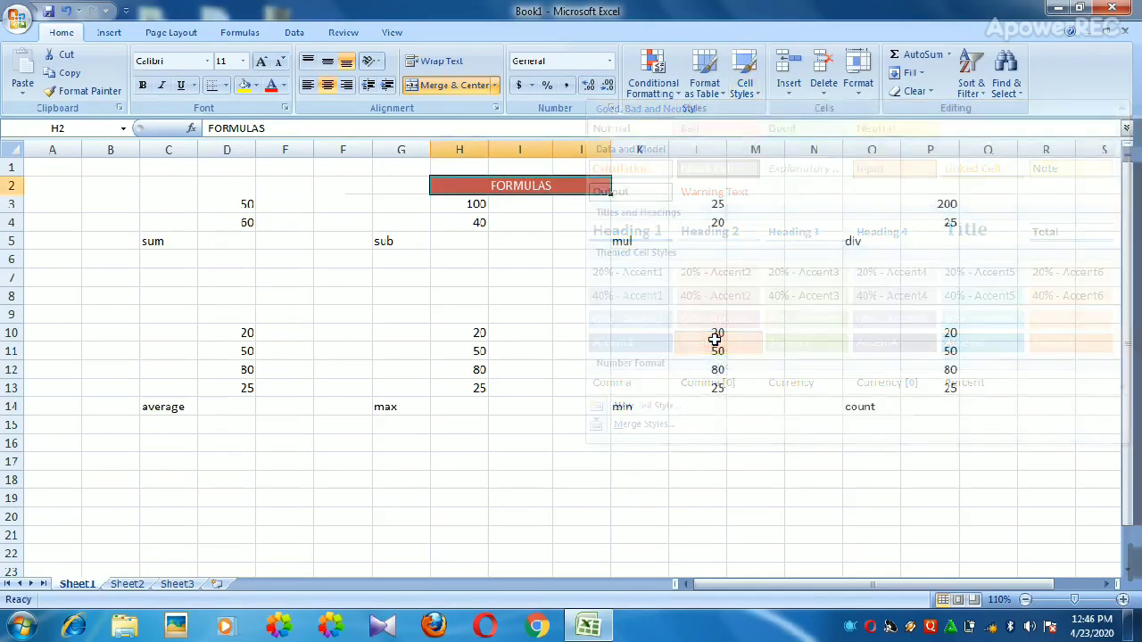
Apply the Check Cell style to the sum label in cell C5
{"action": "left_click", "coordinate": [153, 241]}
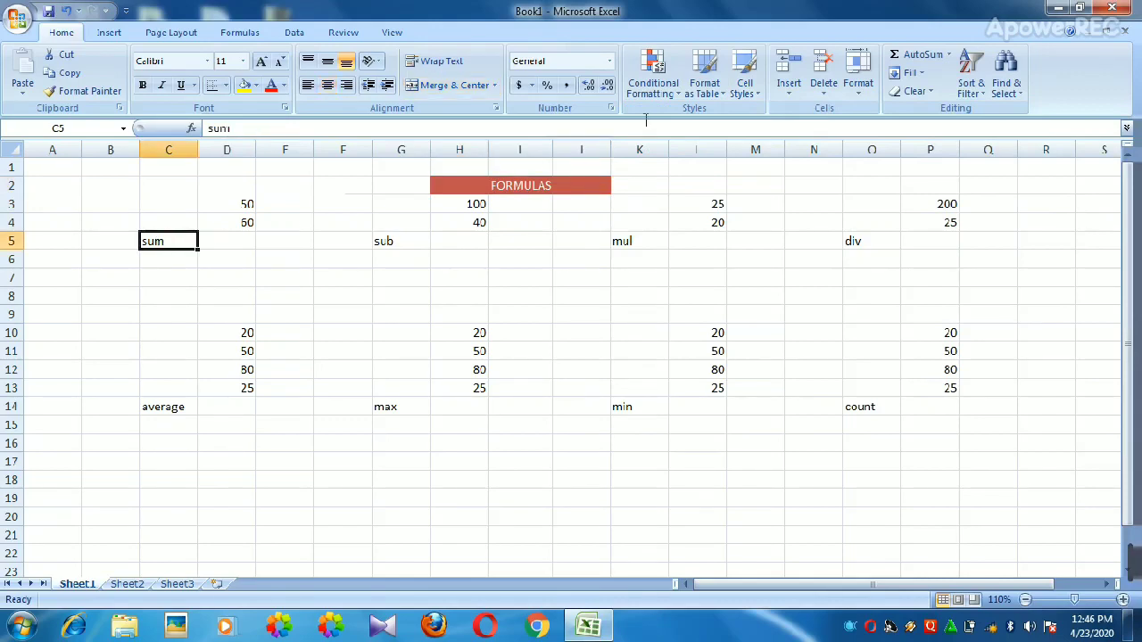
{"action": "left_click", "coordinate": [746, 84]}
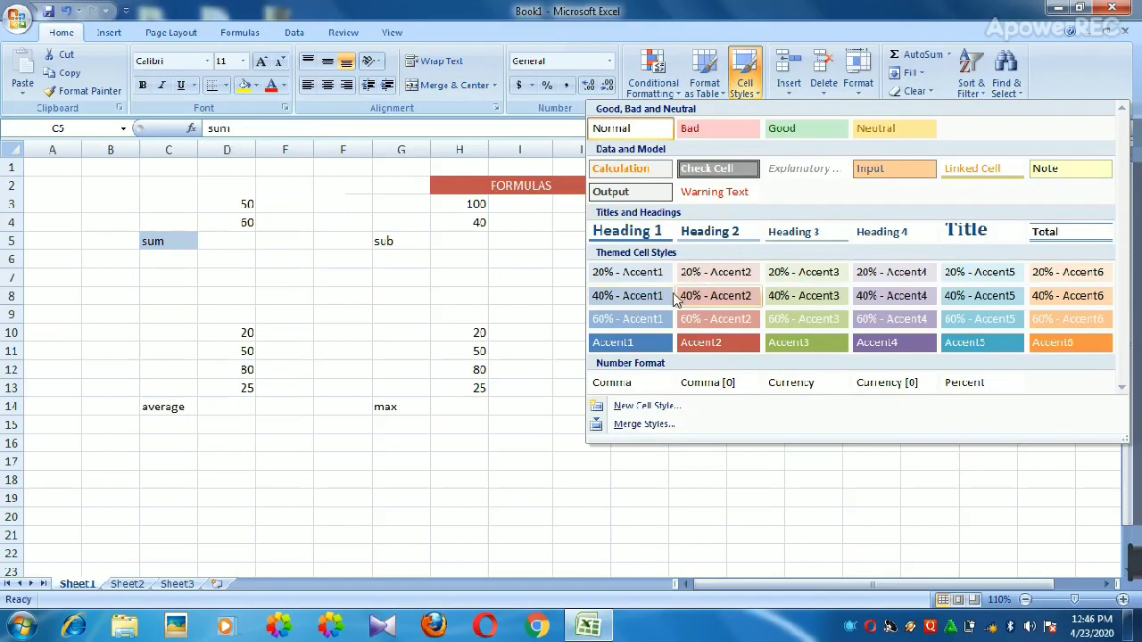
{"action": "left_click", "coordinate": [706, 168]}
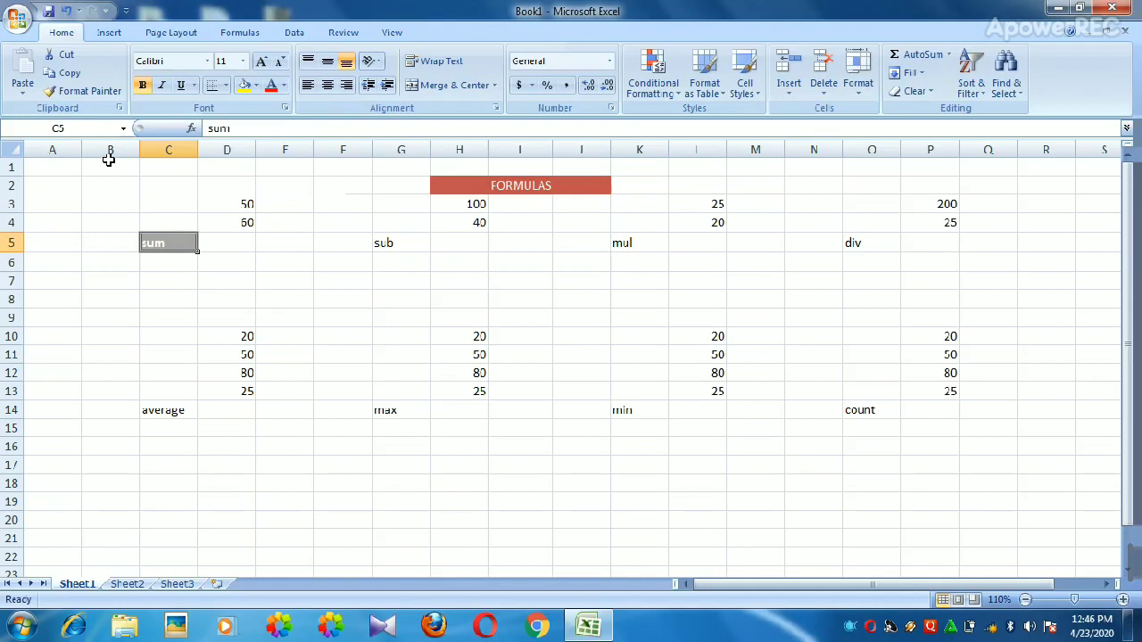
Copy the sum label's formatting onto the sub, mul and div labels in row 5 with Format Painter
{"action": "left_click", "coordinate": [85, 91]}
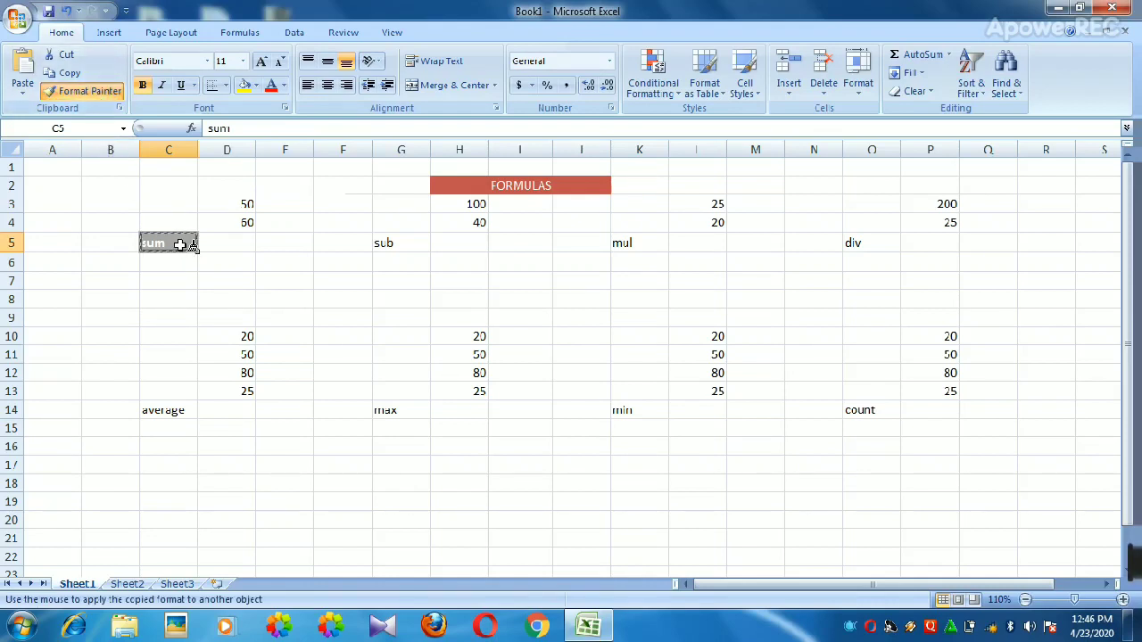
{"action": "left_click", "coordinate": [396, 243]}
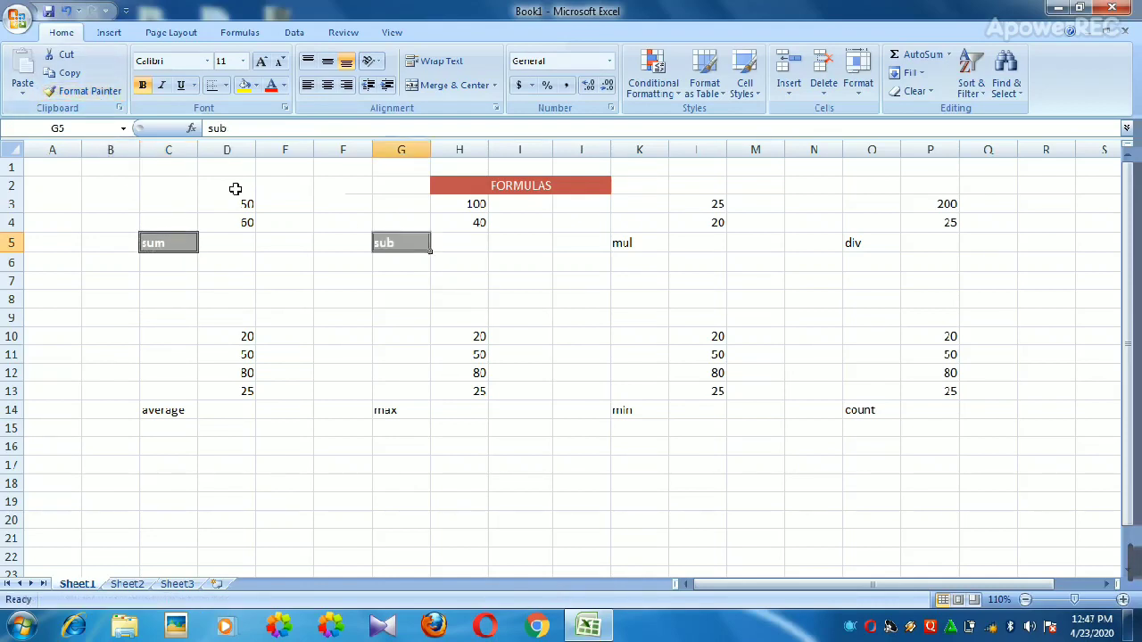
{"action": "left_click", "coordinate": [80, 91]}
{"action": "left_click", "coordinate": [617, 241]}
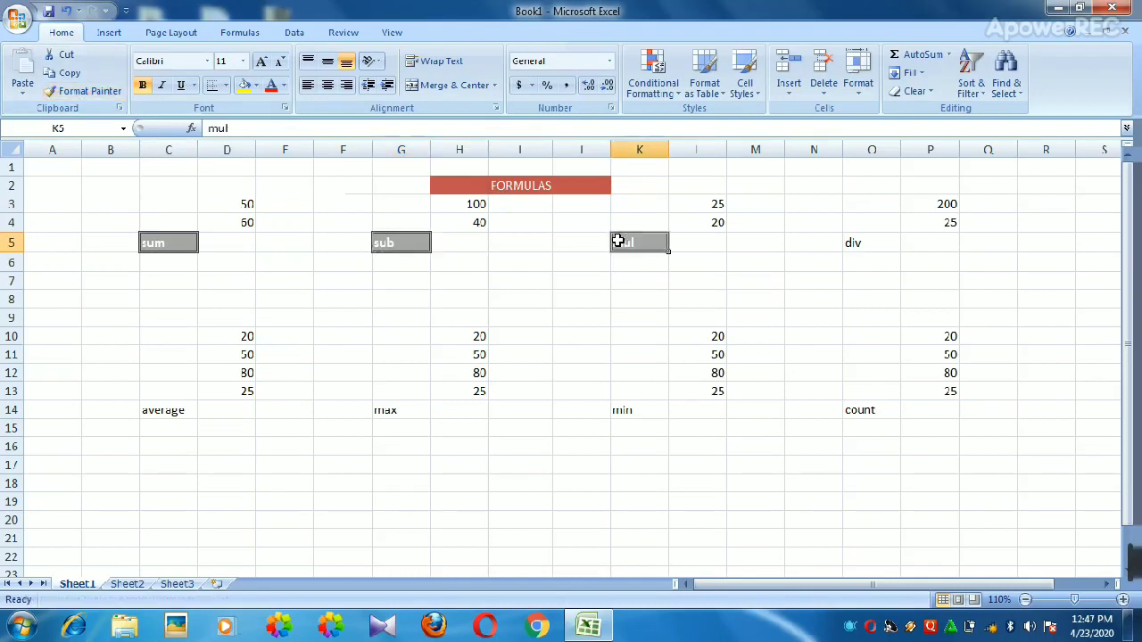
{"action": "left_click", "coordinate": [81, 91]}
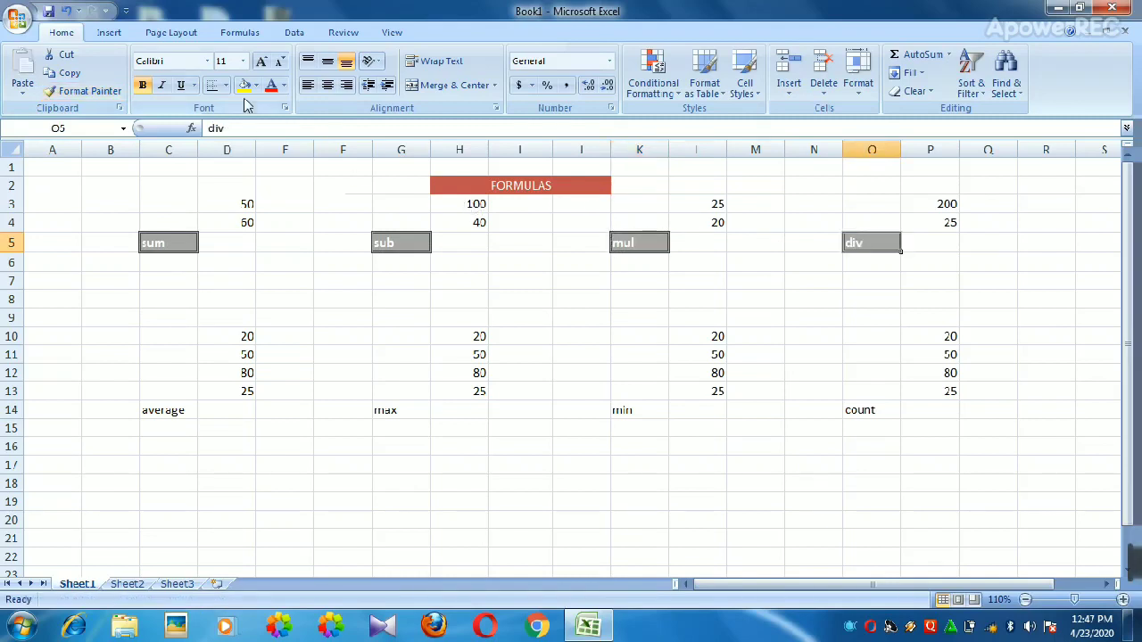
Copy the div label's formatting onto the average, max, min and count labels in row 14 with Format Painter
{"action": "left_click", "coordinate": [84, 90]}
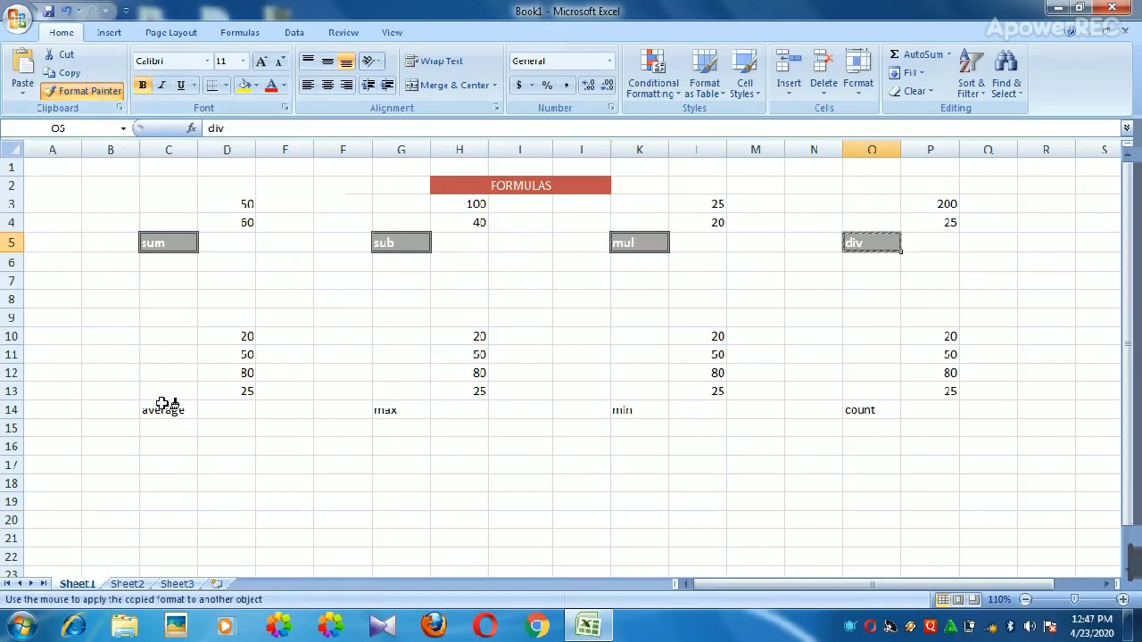
{"action": "left_click", "coordinate": [160, 403]}
{"action": "left_click", "coordinate": [88, 91]}
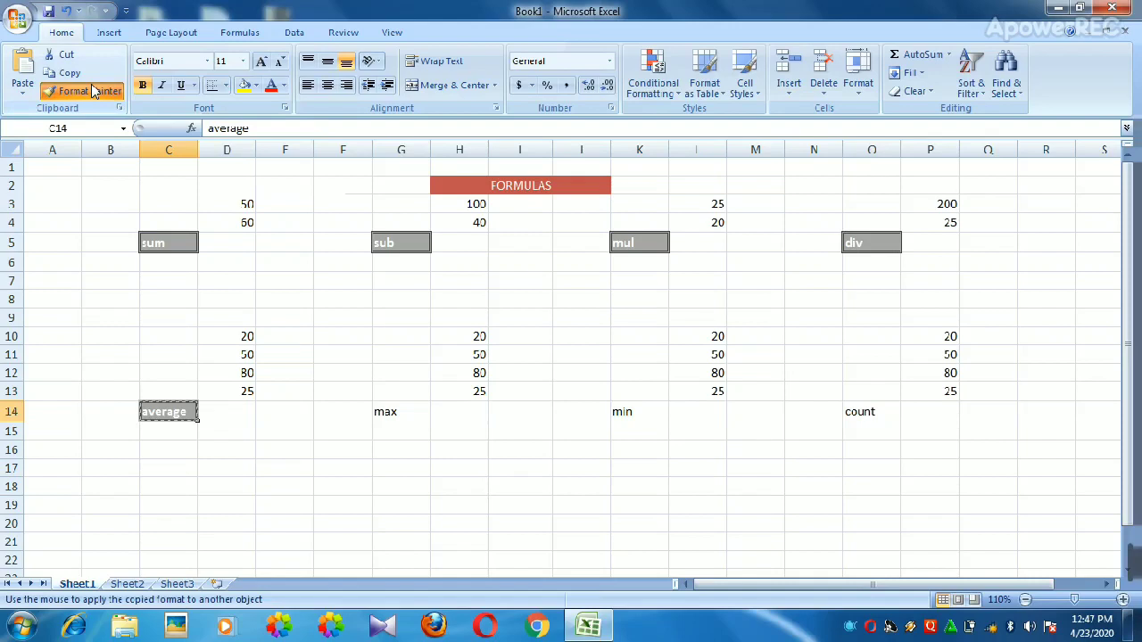
{"action": "left_click", "coordinate": [415, 408]}
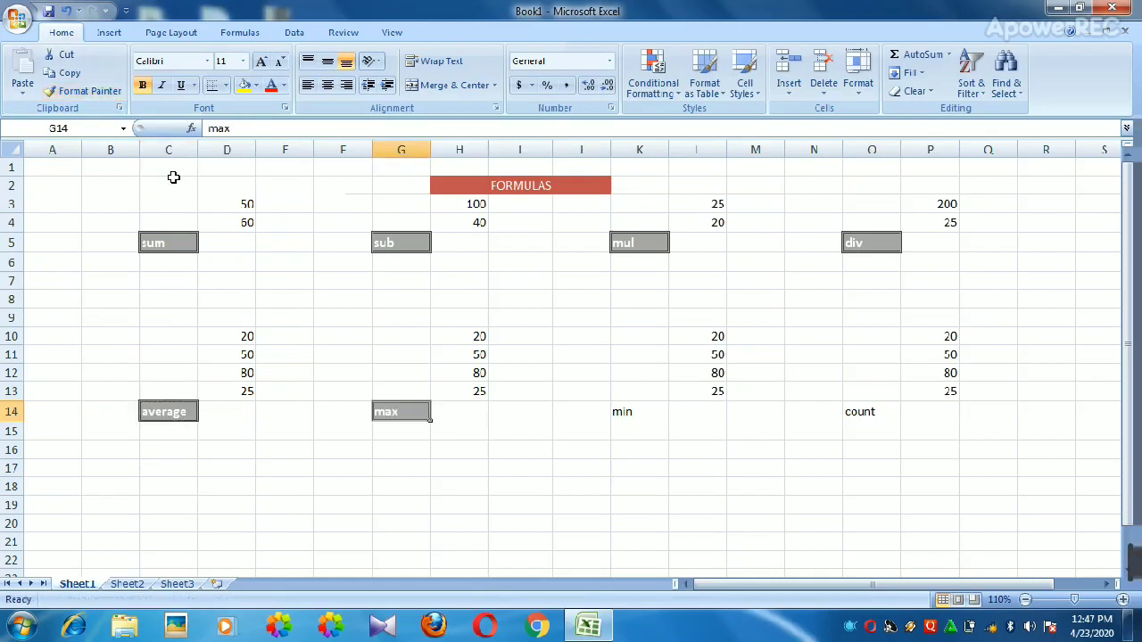
{"action": "left_click", "coordinate": [86, 90]}
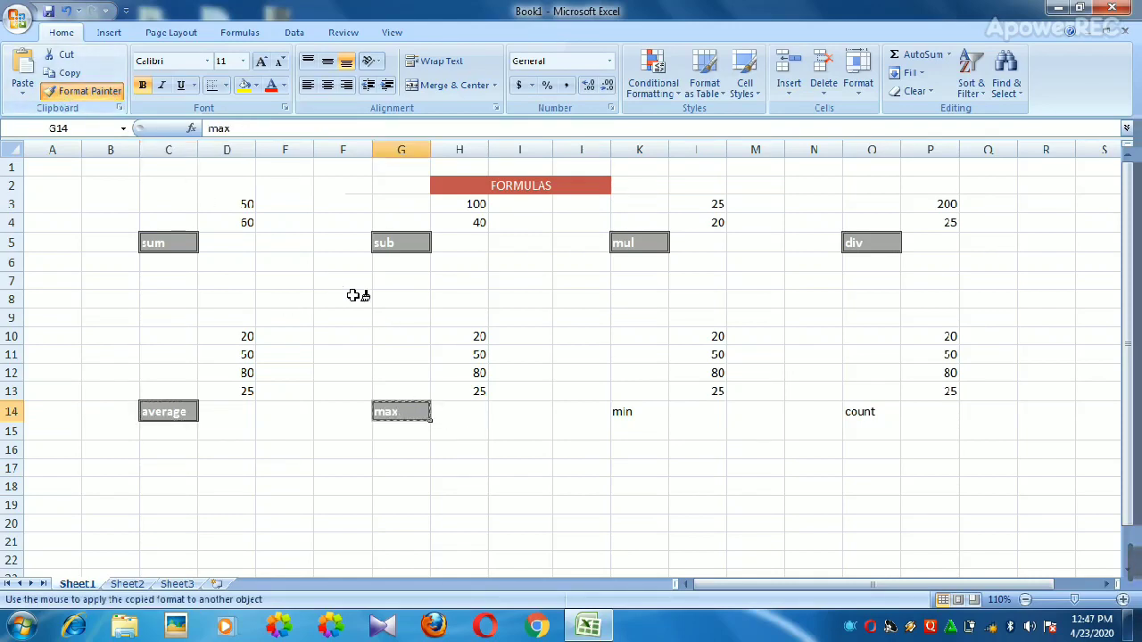
{"action": "left_click", "coordinate": [622, 409]}
{"action": "left_click", "coordinate": [89, 91]}
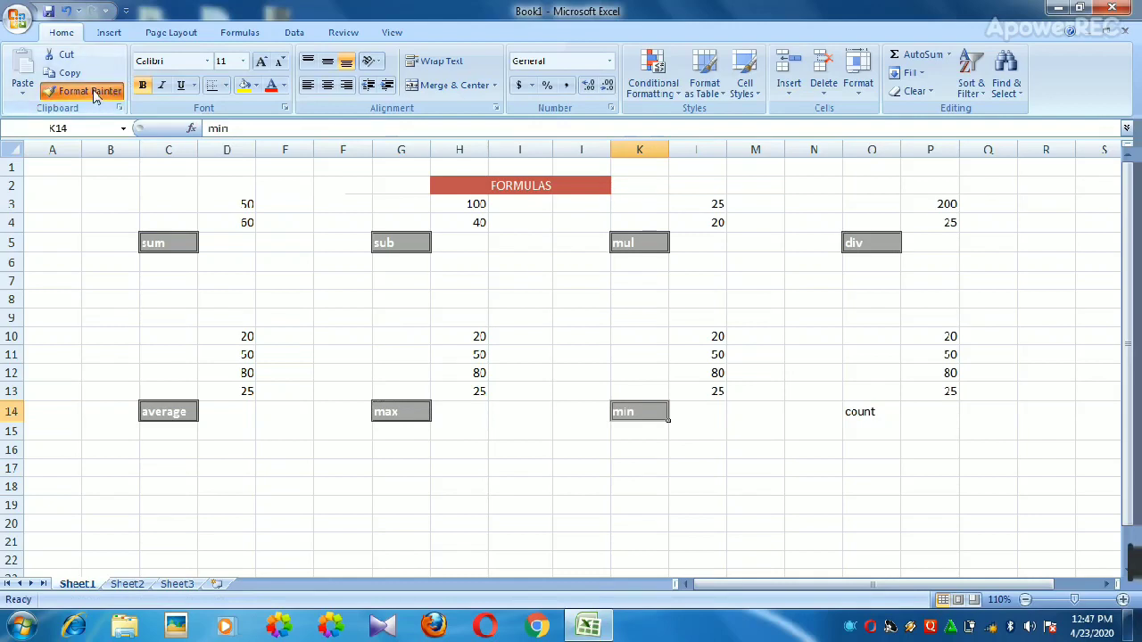
{"action": "left_click", "coordinate": [881, 410]}
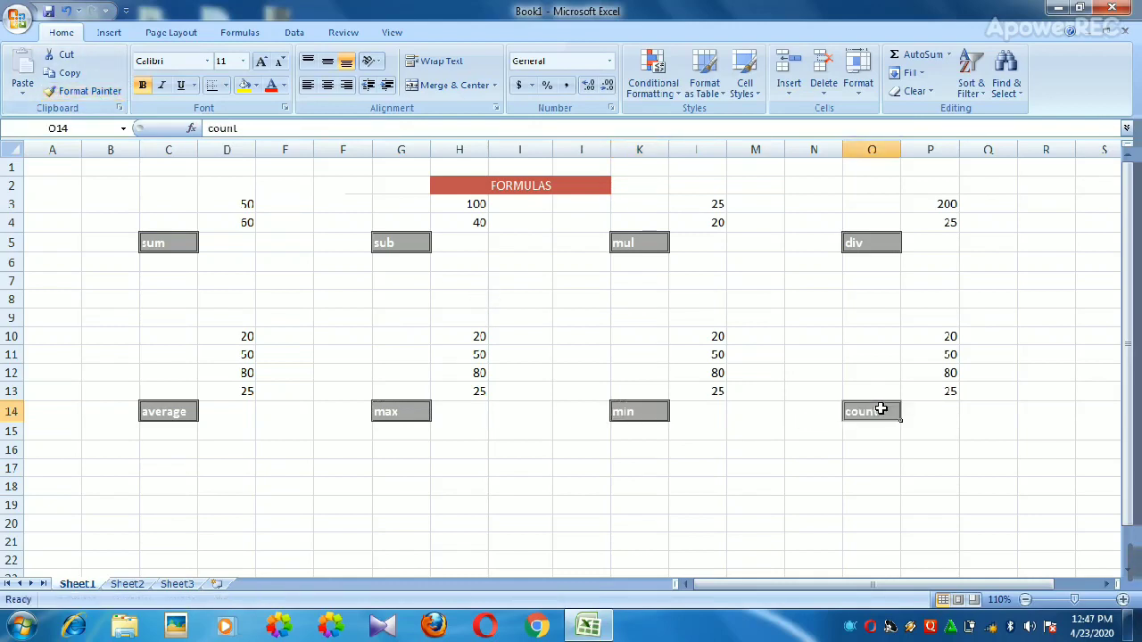
Enter the formula =sum(D3:D4) in cell D5 beside the sum label
{"action": "left_click", "coordinate": [228, 242]}
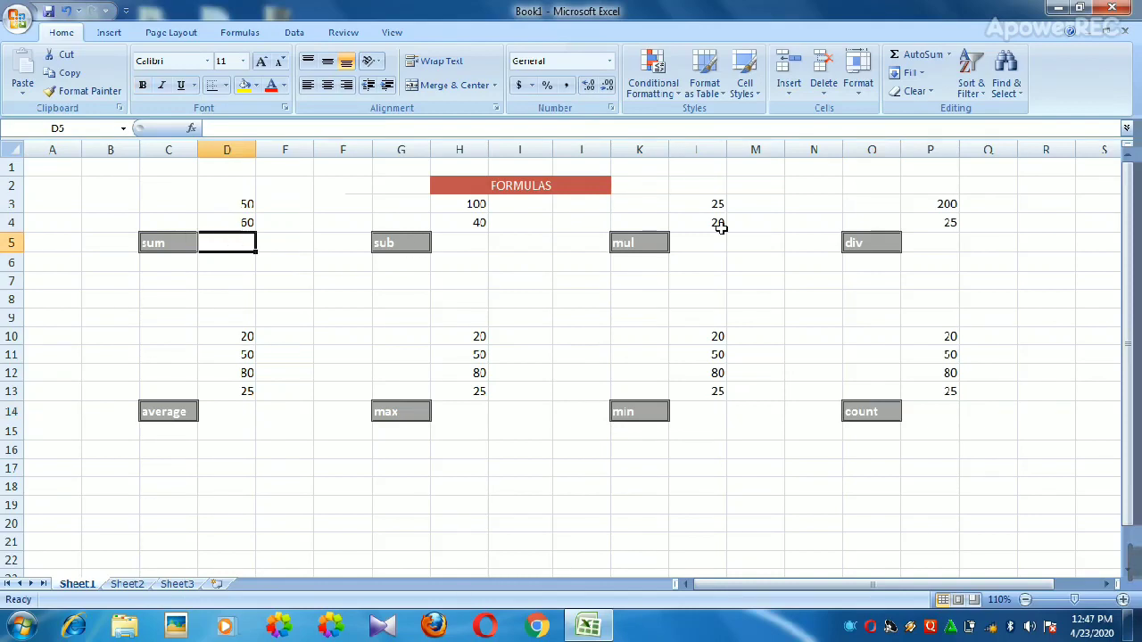
{"action": "left_click", "coordinate": [951, 55]}
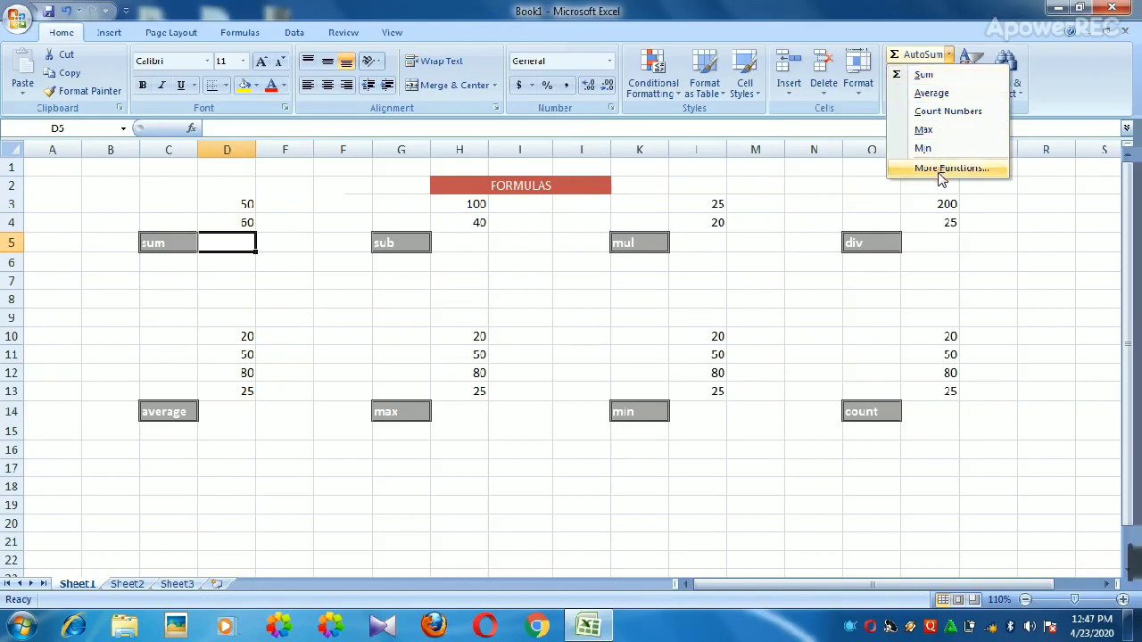
{"action": "left_click", "coordinate": [228, 201]}
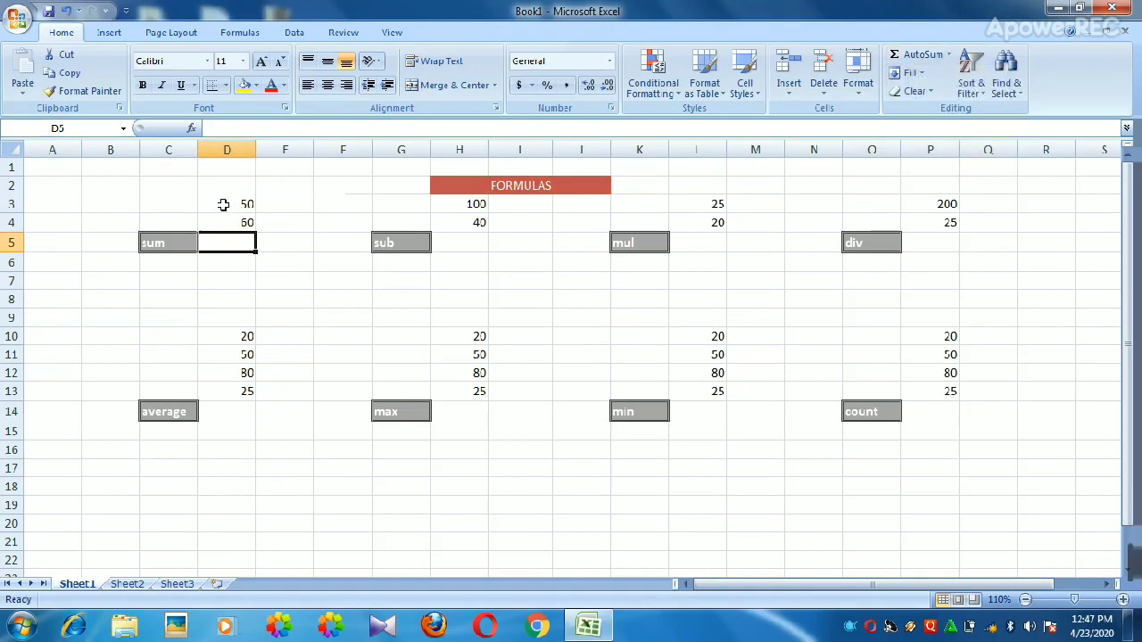
{"action": "type", "text": "="}
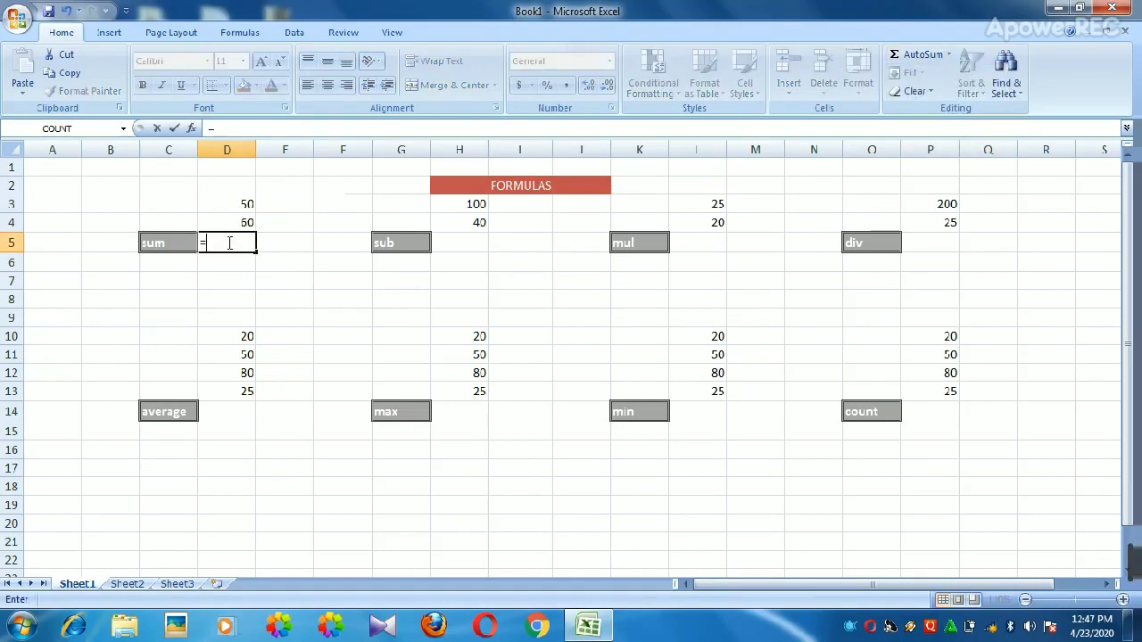
{"action": "type", "text": "sum"}
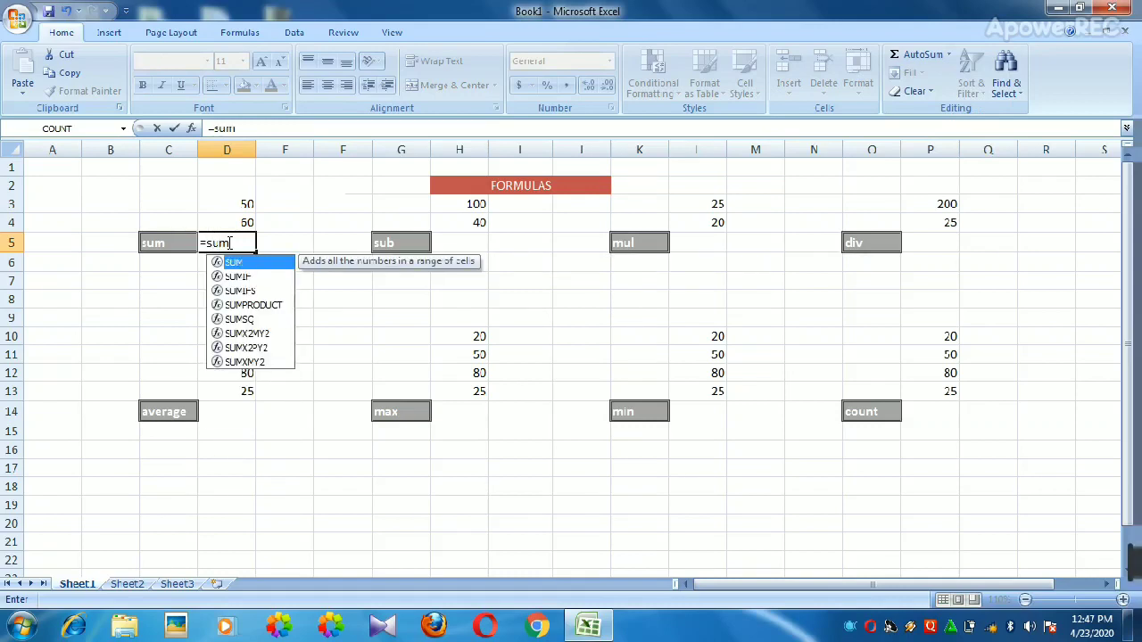
{"action": "type", "text": ")"}
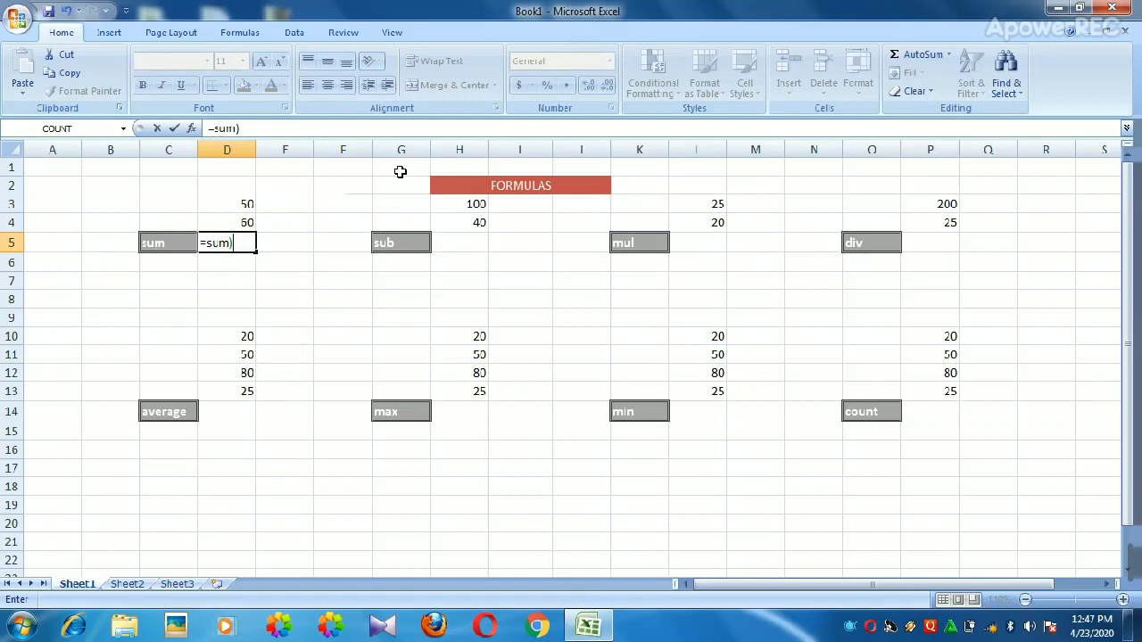
{"action": "key", "text": "BackSpace"}
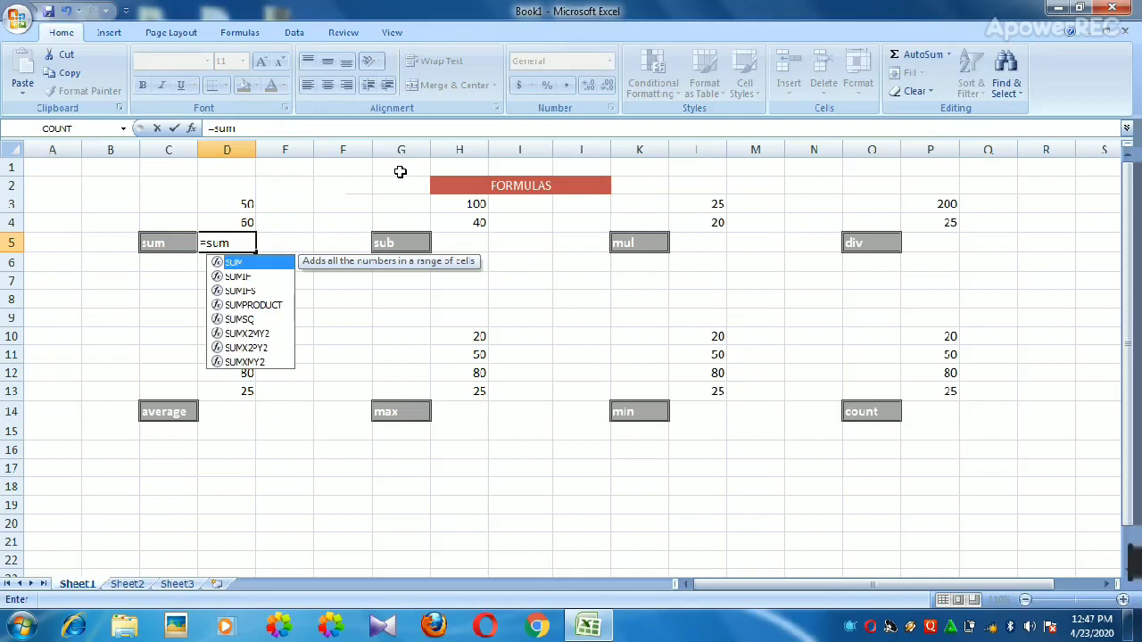
{"action": "type", "text": "("}
{"action": "left_click_drag", "start_coordinate": [215, 202], "coordinate": [233, 220]}
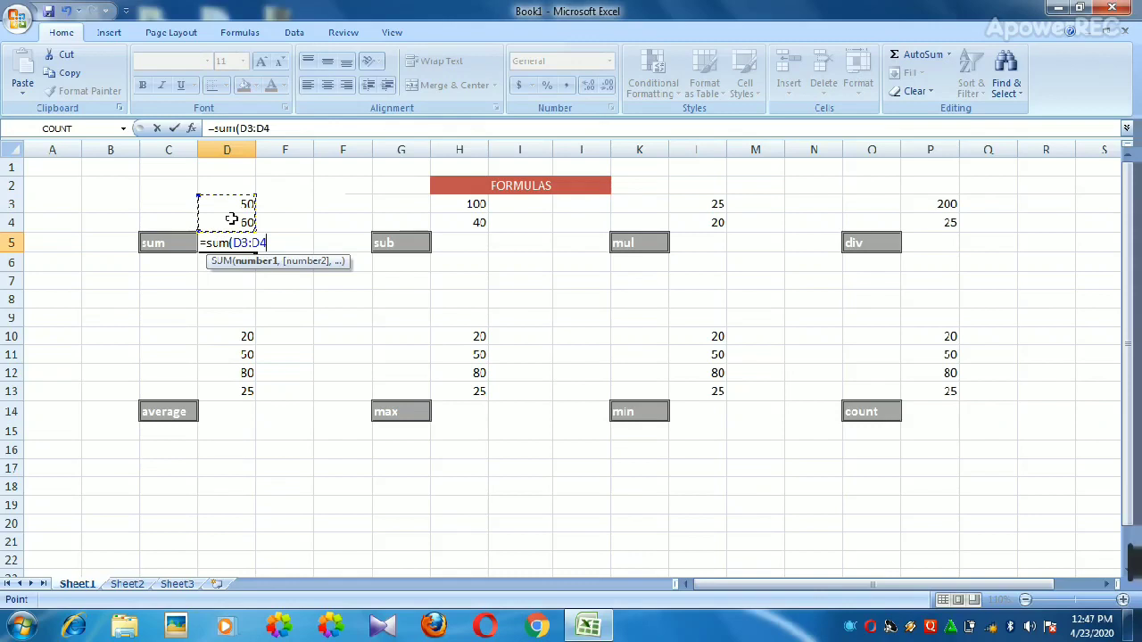
{"action": "type", "text": "_"}
{"action": "key", "text": "BackSpace"}
{"action": "type", "text": ")"}
{"action": "key", "text": "Return"}
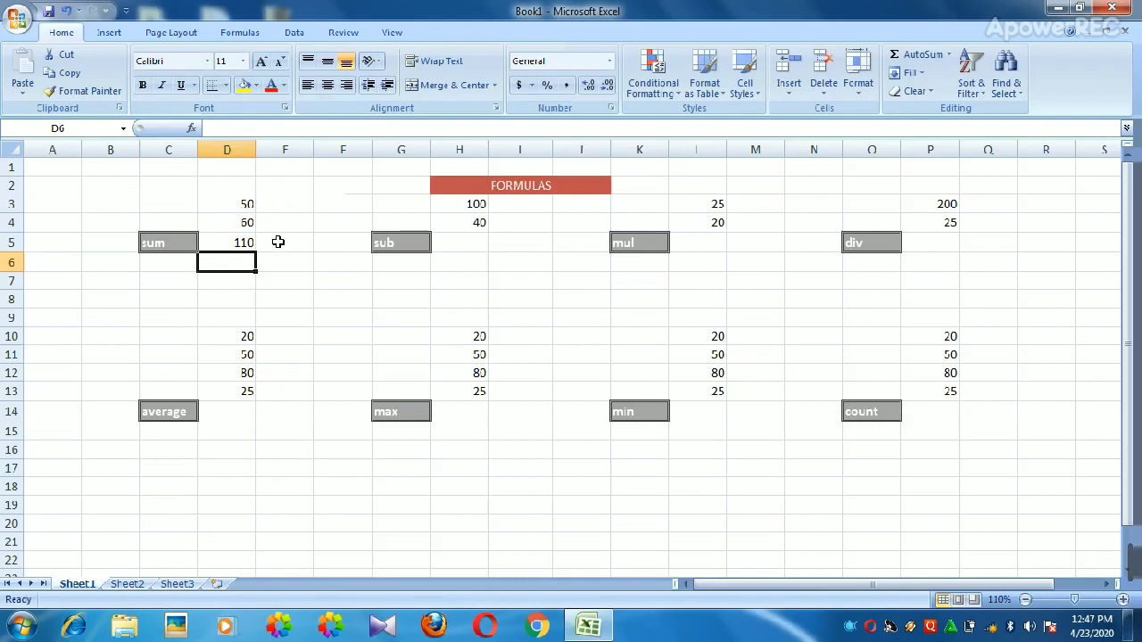
{"action": "left_click", "coordinate": [279, 242]}
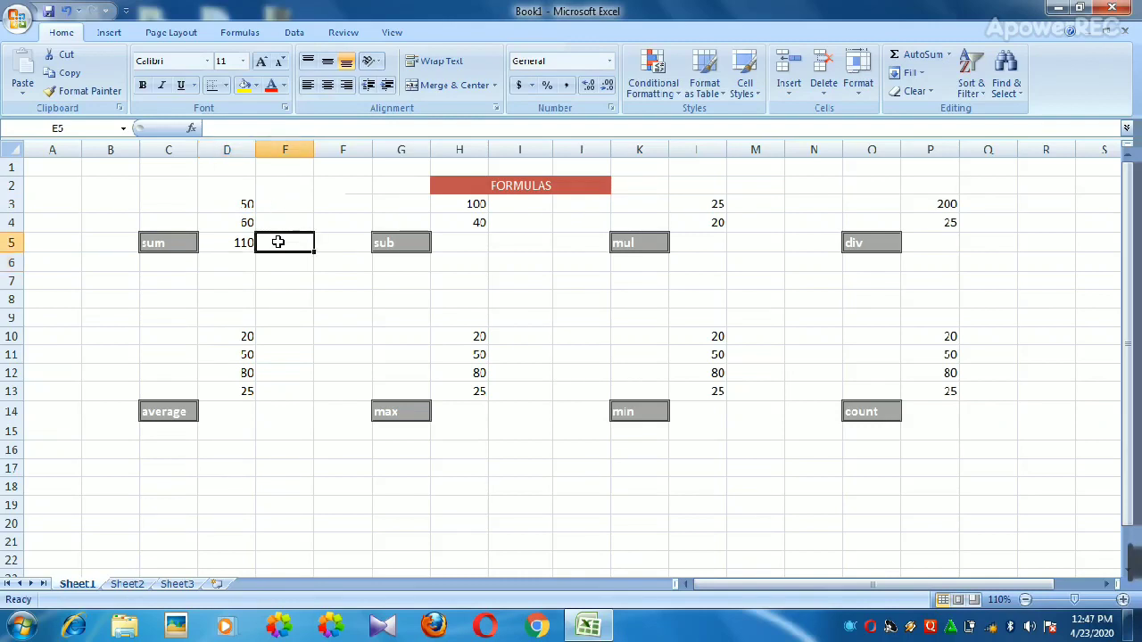
Enter the formula =D3+D4 in cell E5 to add the two numbers with the plus operator
{"action": "type", "text": "="}
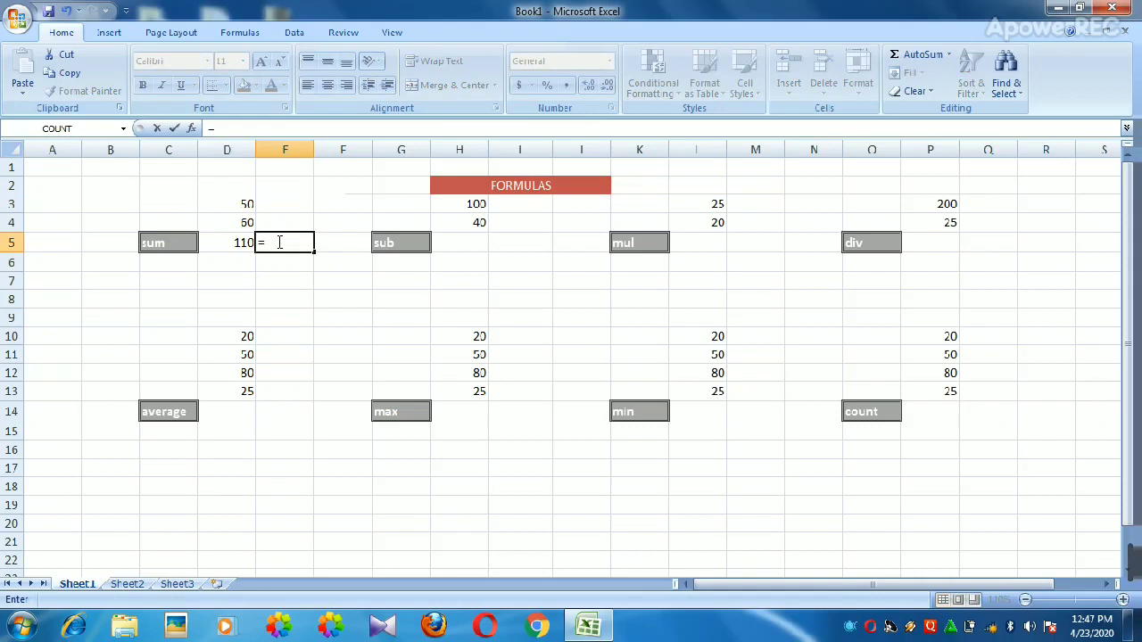
{"action": "left_click", "coordinate": [236, 203]}
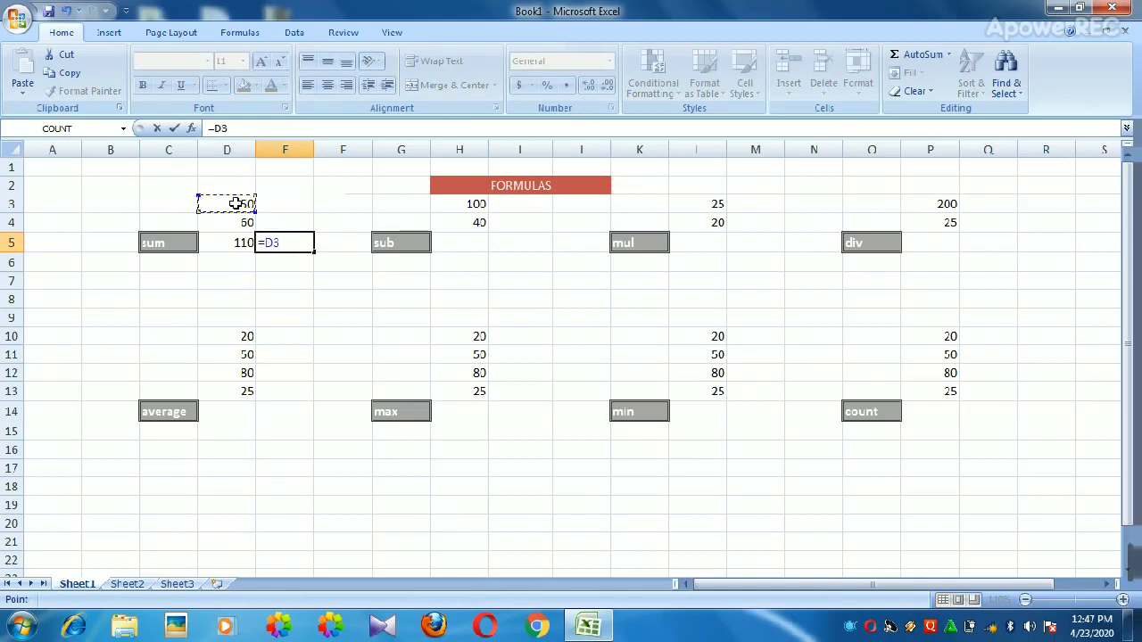
{"action": "type", "text": "+"}
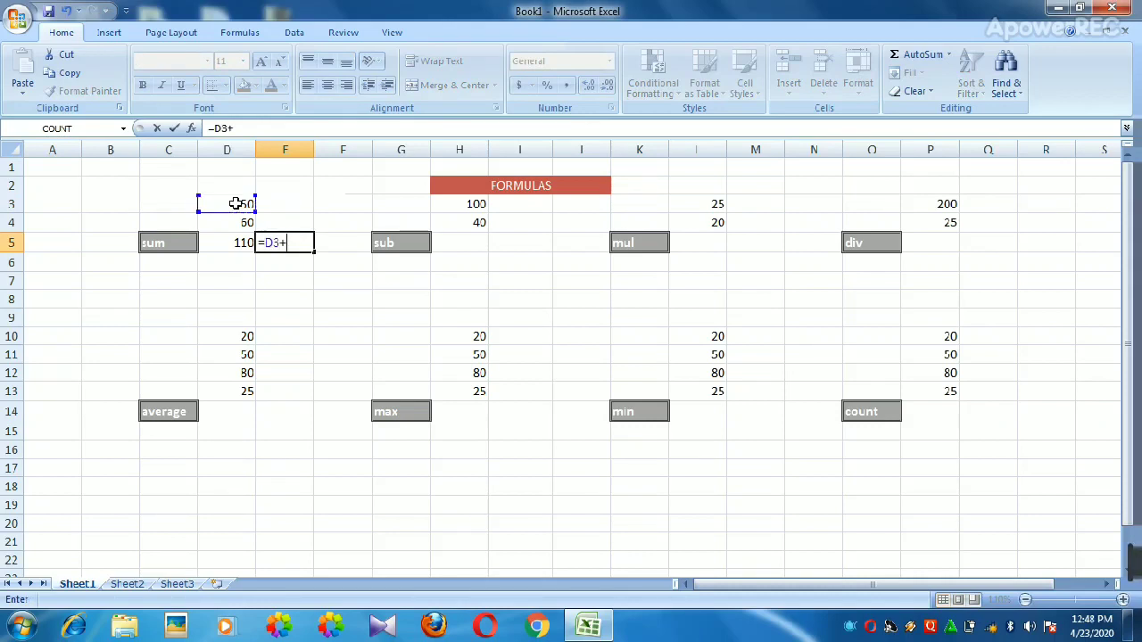
{"action": "left_click", "coordinate": [236, 221]}
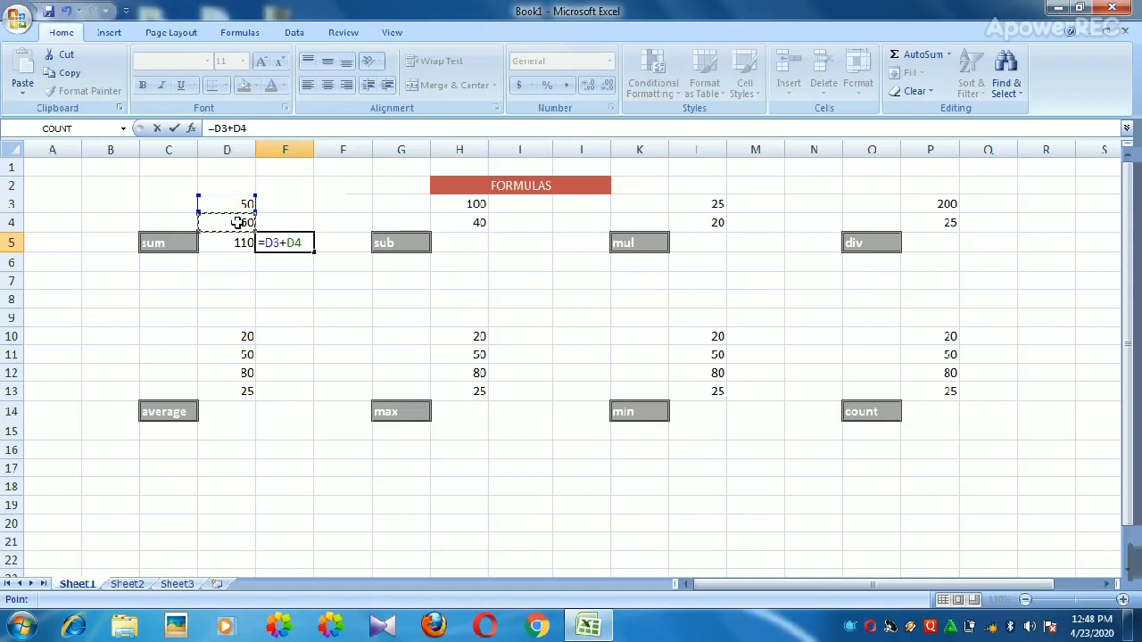
{"action": "key", "text": "Down"}
{"action": "left_click", "coordinate": [237, 222]}
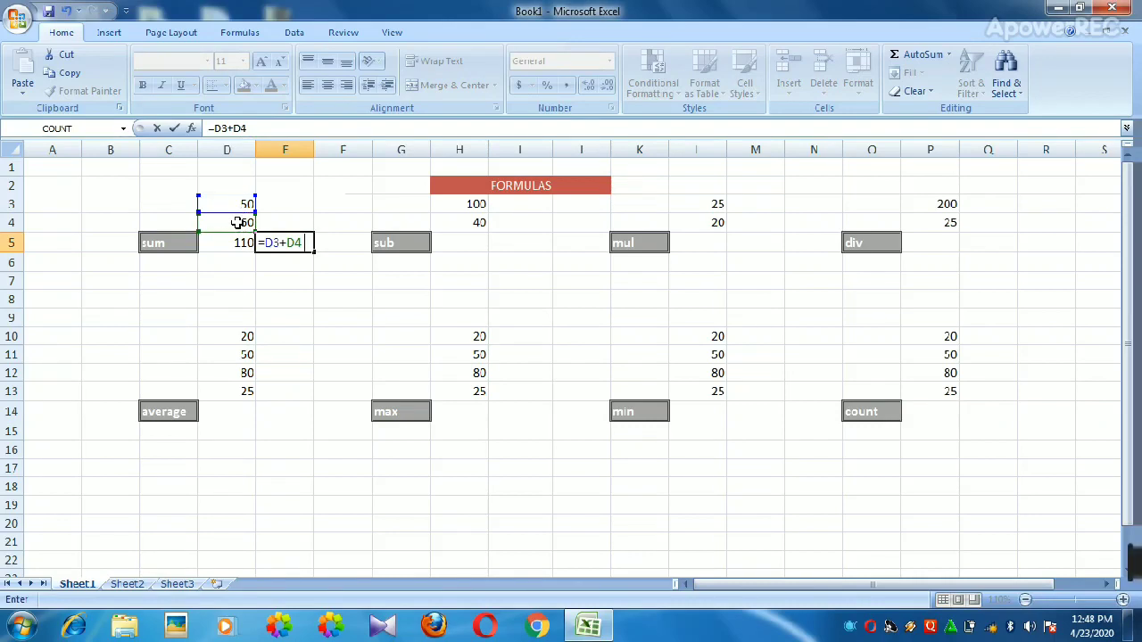
{"action": "key", "text": "Return"}
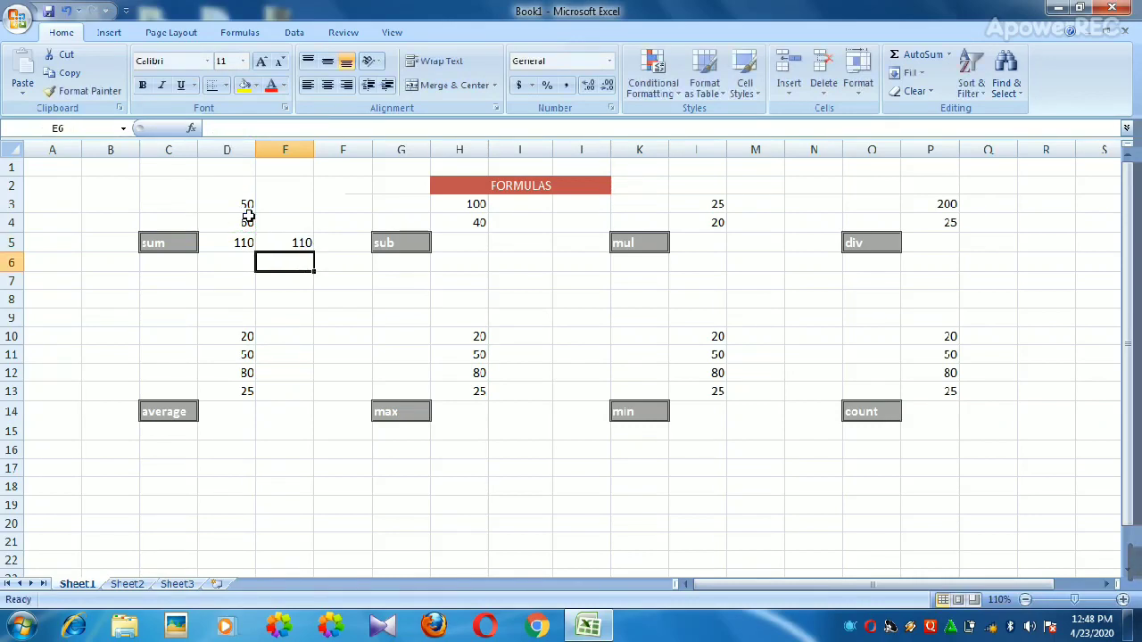
Enter the formula =H3-H4 in cell H5 beside the sub label
{"action": "left_click", "coordinate": [477, 204]}
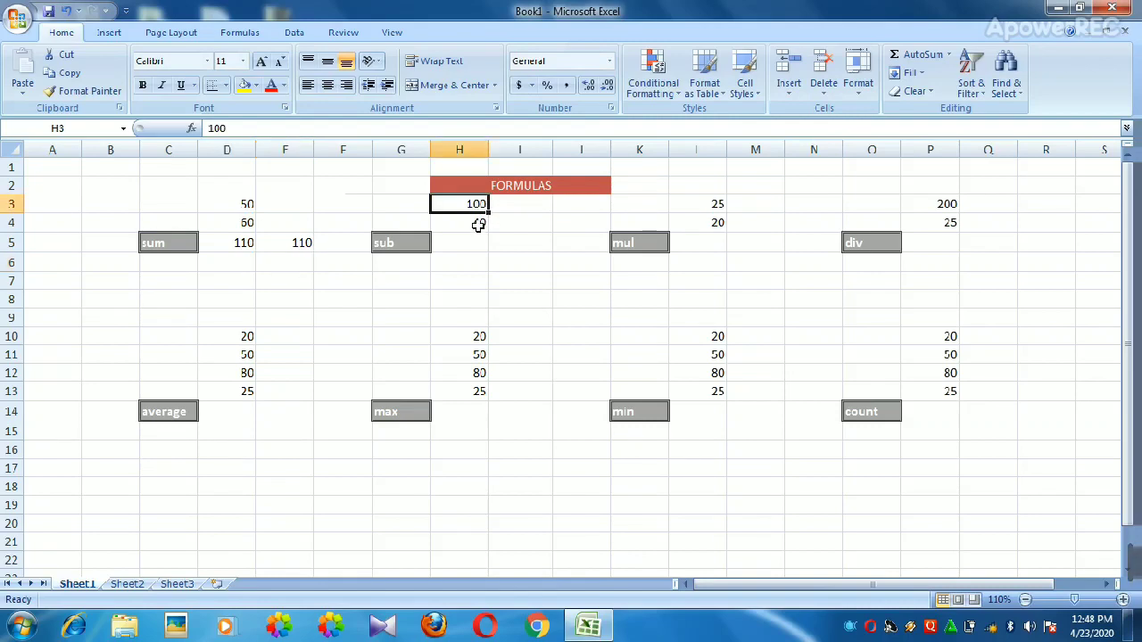
{"action": "left_click", "coordinate": [480, 223]}
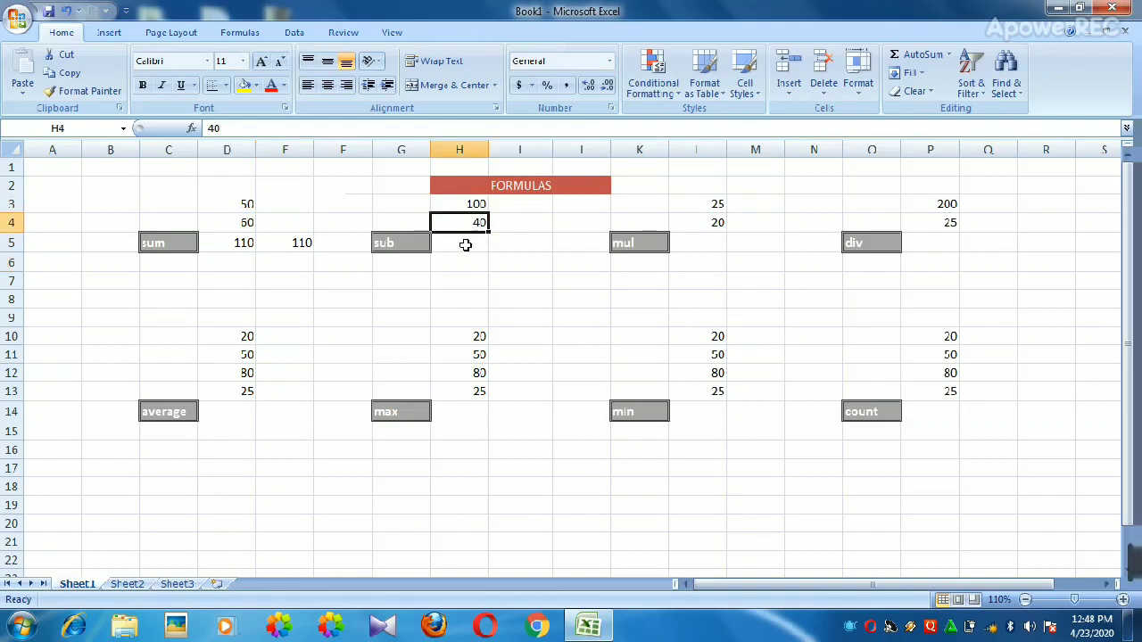
{"action": "left_click", "coordinate": [465, 244]}
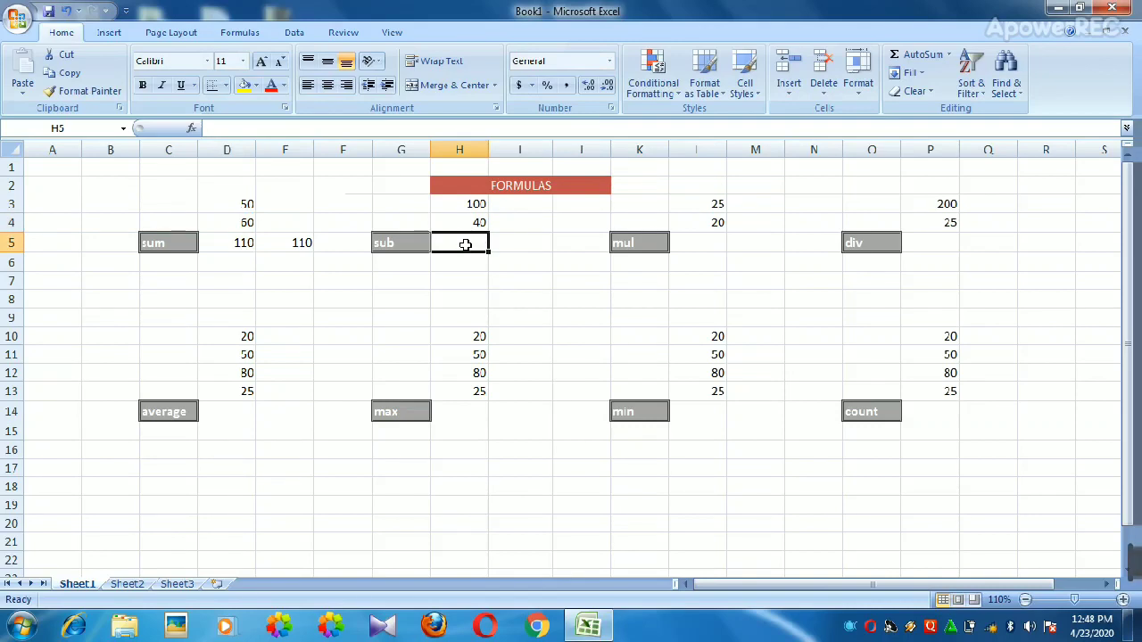
{"action": "type", "text": "="}
{"action": "left_click", "coordinate": [473, 204]}
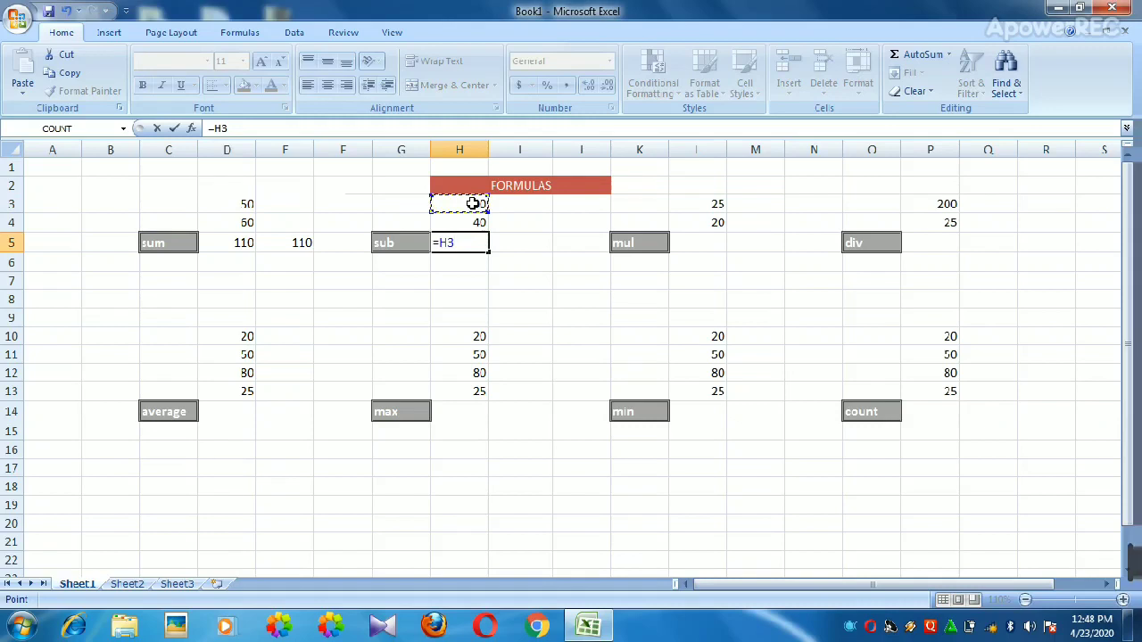
{"action": "type", "text": "-"}
{"action": "left_click", "coordinate": [476, 221]}
{"action": "key", "text": "Return"}
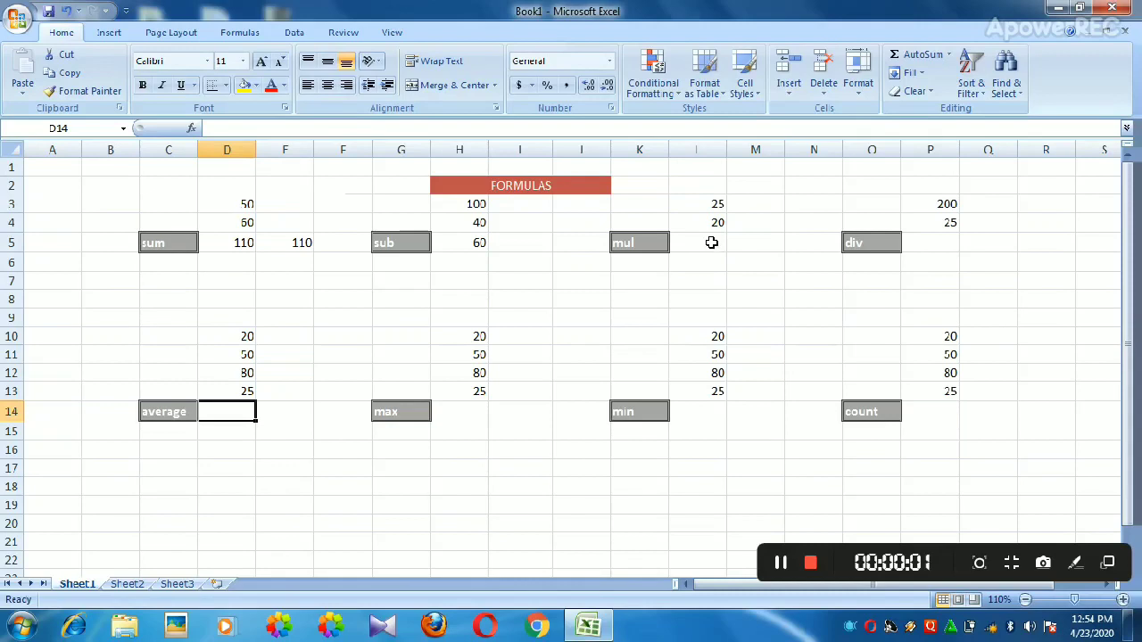
Enter the formula =product(L3:L4) in cell L5 beside the mul label
{"action": "left_click", "coordinate": [710, 241]}
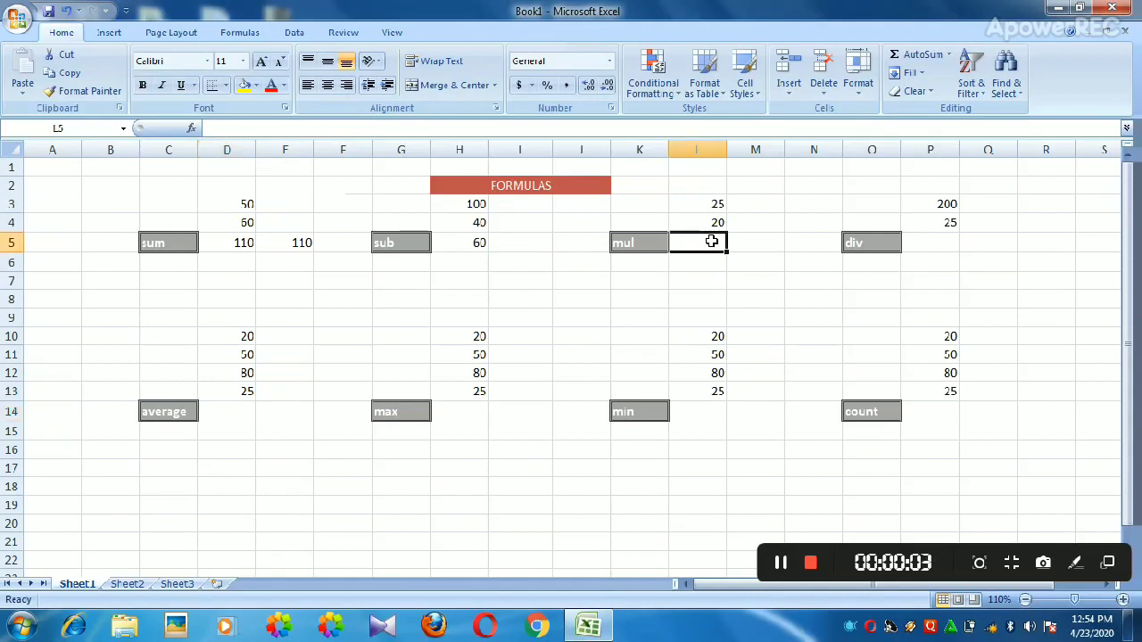
{"action": "type", "text": "="}
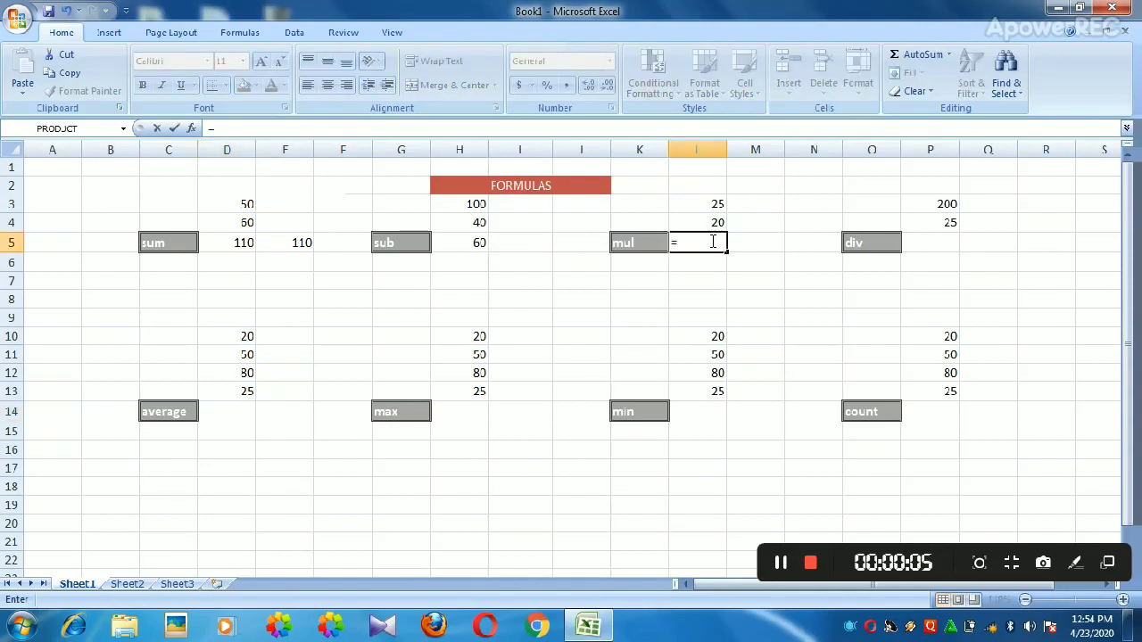
{"action": "type", "text": "prod"}
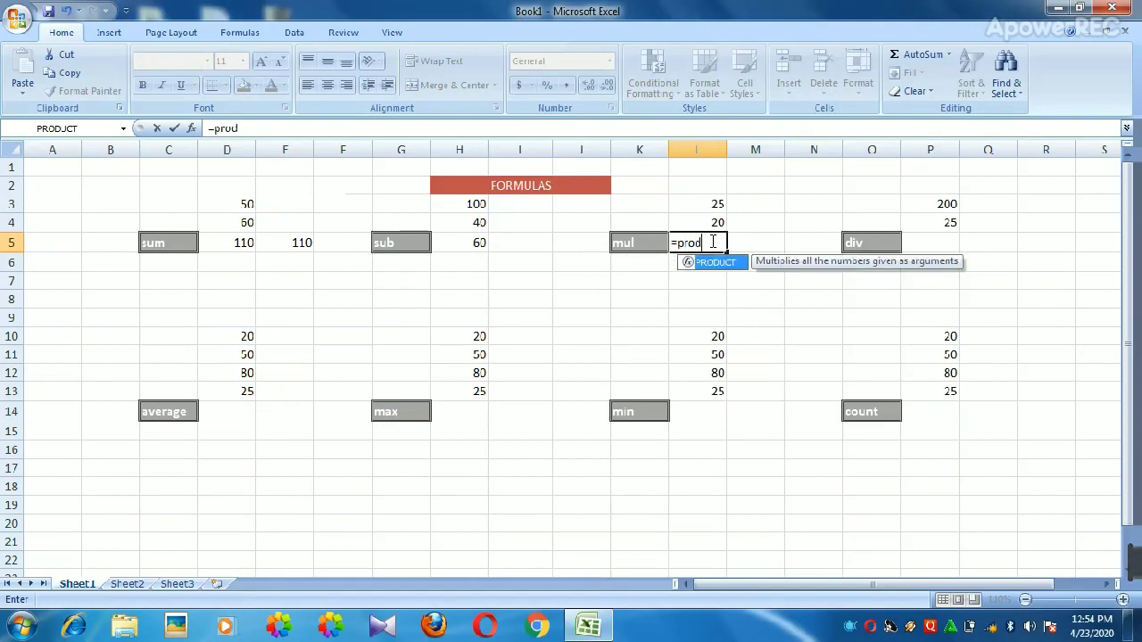
{"action": "type", "text": "uct("}
{"action": "left_click_drag", "start_coordinate": [705, 199], "coordinate": [711, 221]}
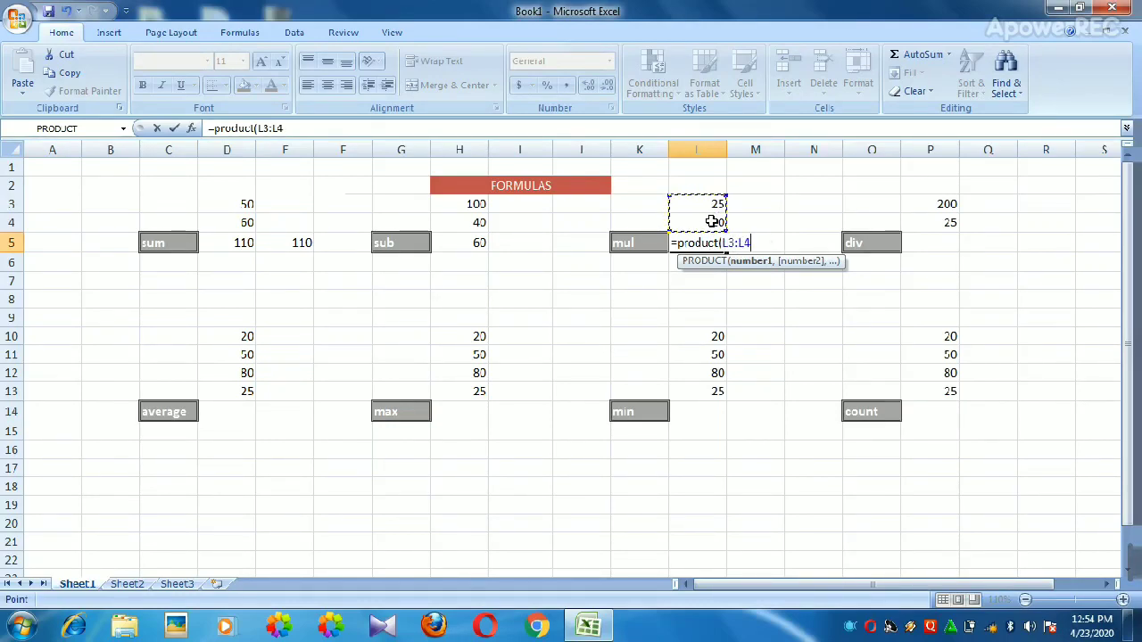
{"action": "type", "text": ")"}
{"action": "key", "text": "Return"}
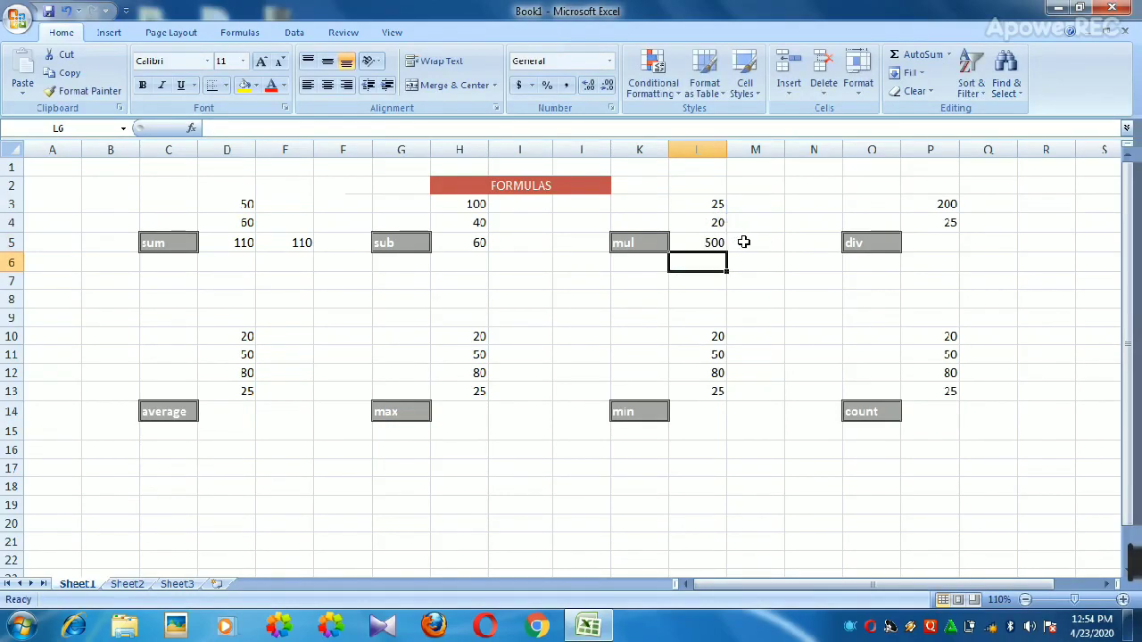
Enter the formula =L3*L4 in cell M5 to multiply the two numbers with the asterisk operator
{"action": "left_click", "coordinate": [743, 242]}
{"action": "type", "text": "="}
{"action": "left_click", "coordinate": [719, 207]}
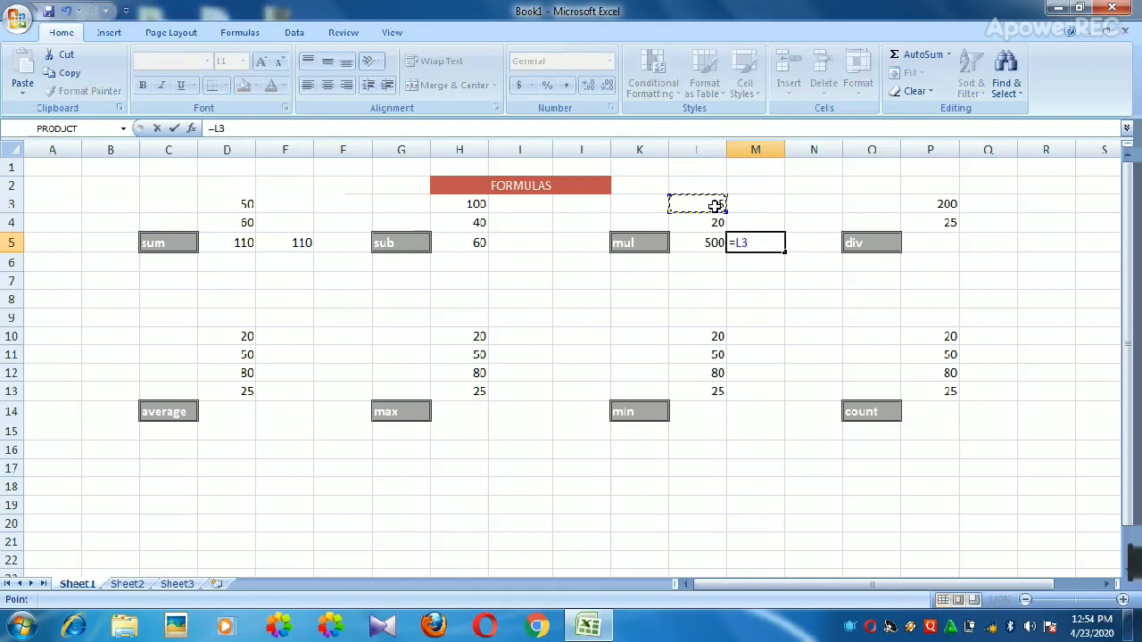
{"action": "type", "text": "*"}
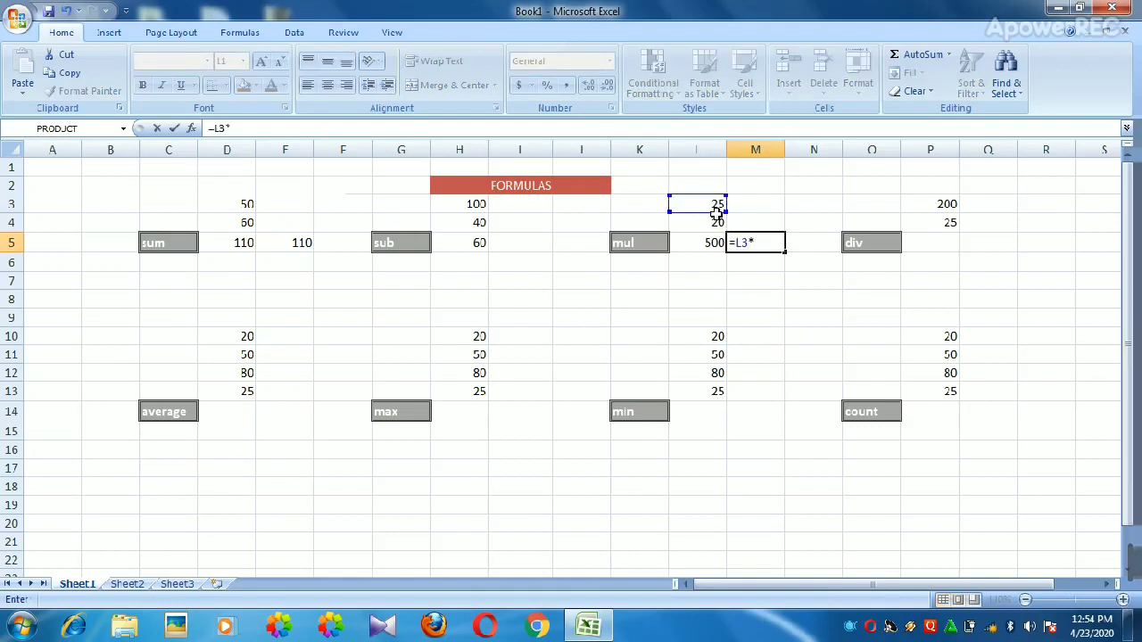
{"action": "left_click", "coordinate": [719, 223]}
{"action": "key", "text": "Return"}
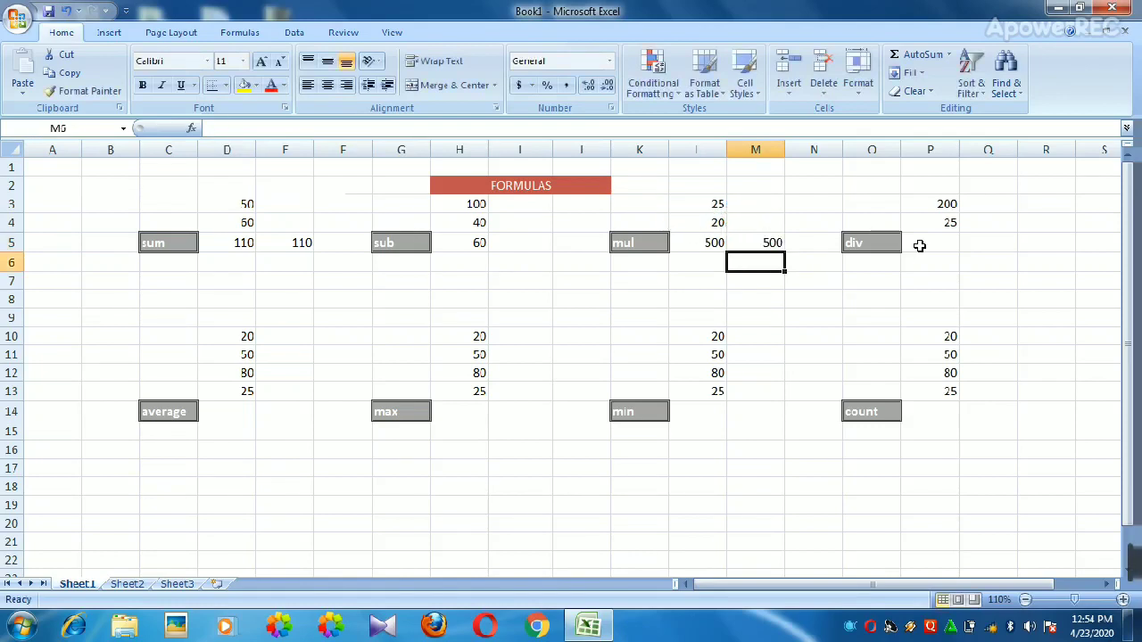
Enter the formula =P3/P4 in cell P5 beside the div label
{"action": "left_click", "coordinate": [926, 248]}
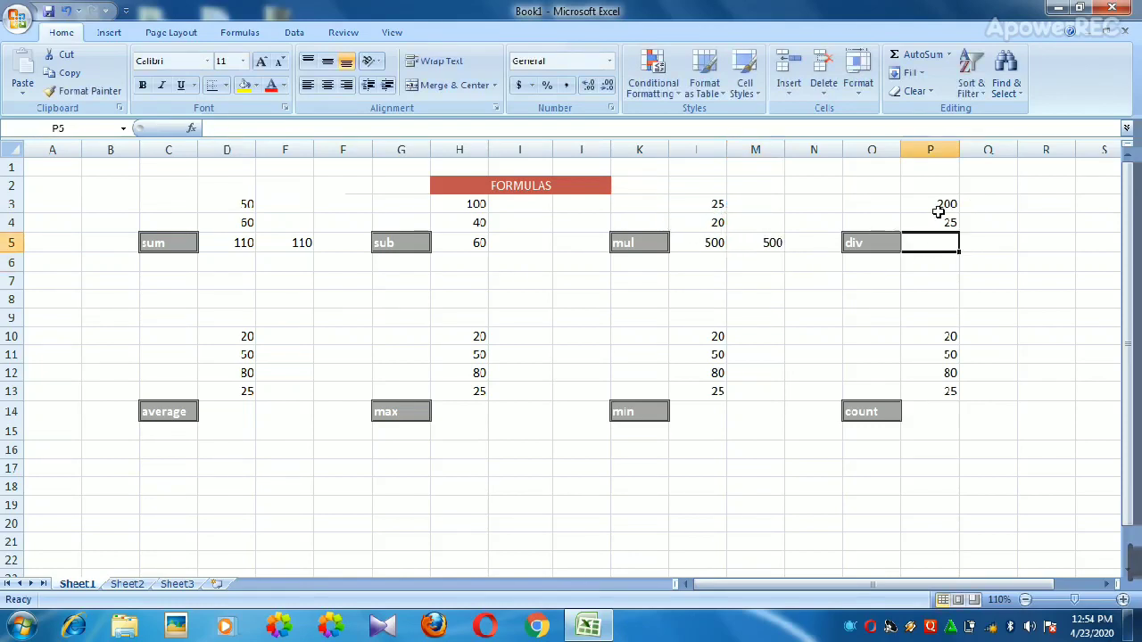
{"action": "type", "text": "="}
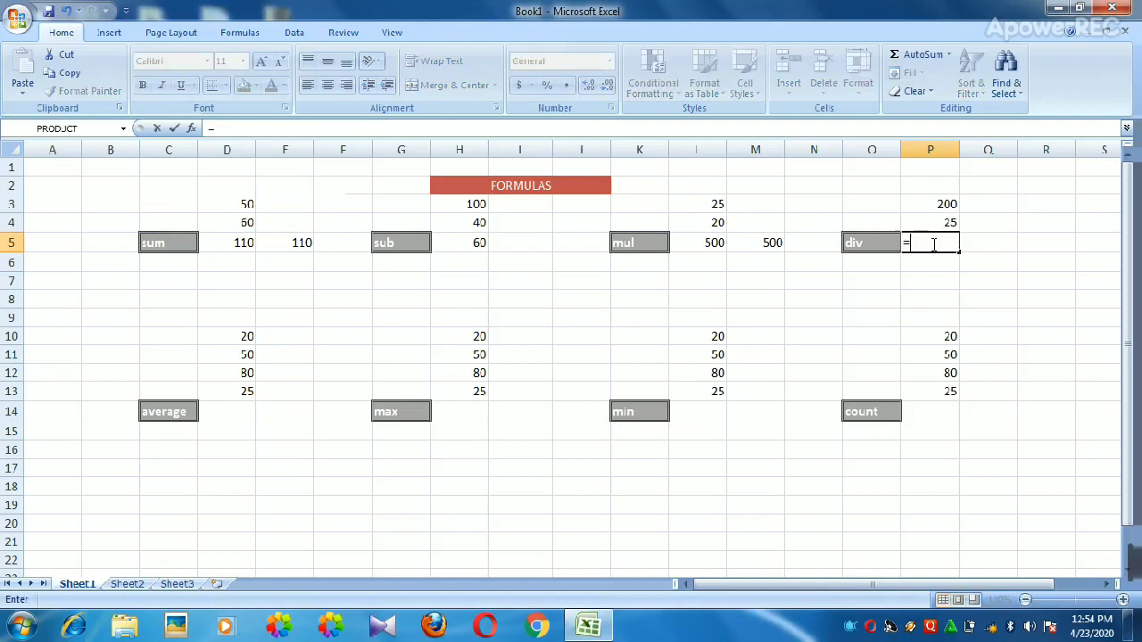
{"action": "left_click", "coordinate": [930, 207]}
{"action": "type", "text": "/"}
{"action": "left_click", "coordinate": [934, 219]}
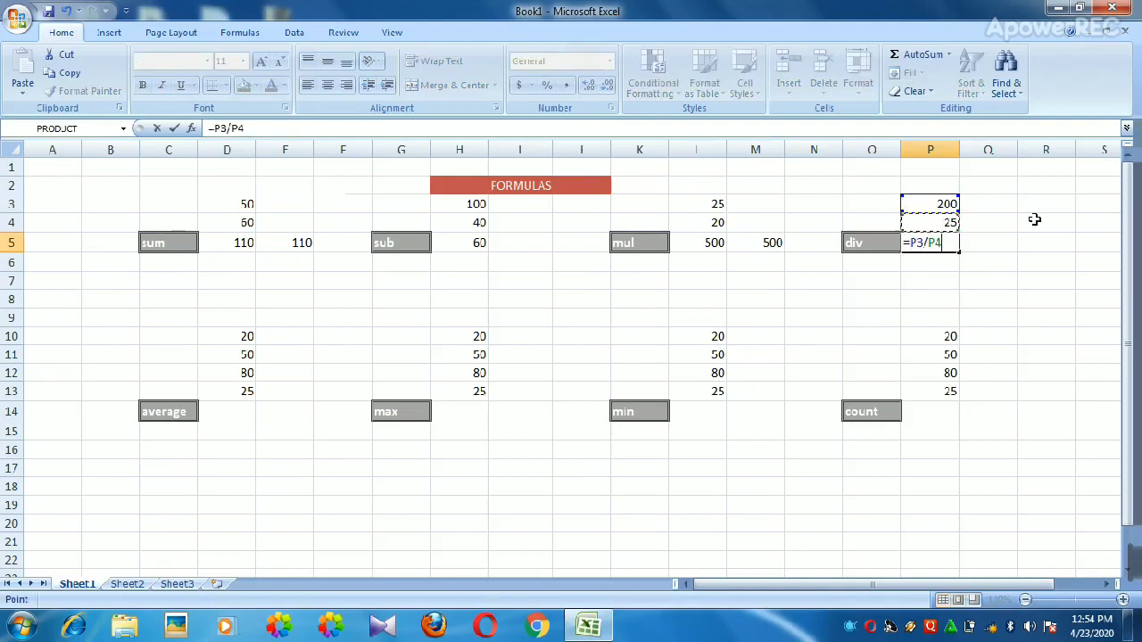
{"action": "key", "text": "Return"}
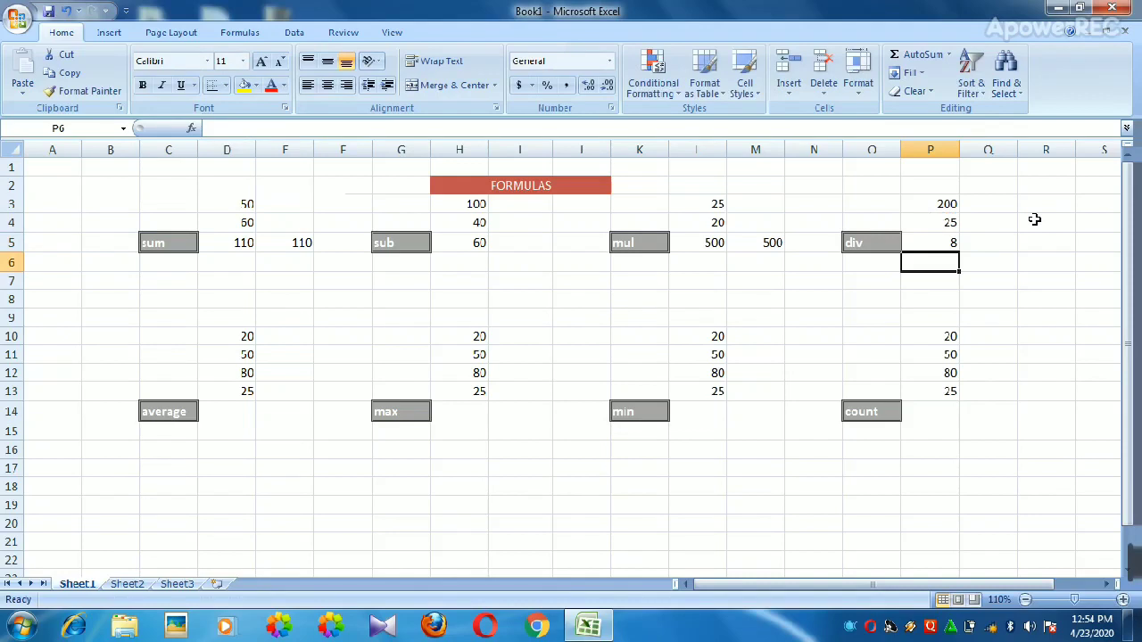
Enter the formula =average(D10:D13) in cell D14 beside the average label
{"action": "left_click", "coordinate": [229, 410]}
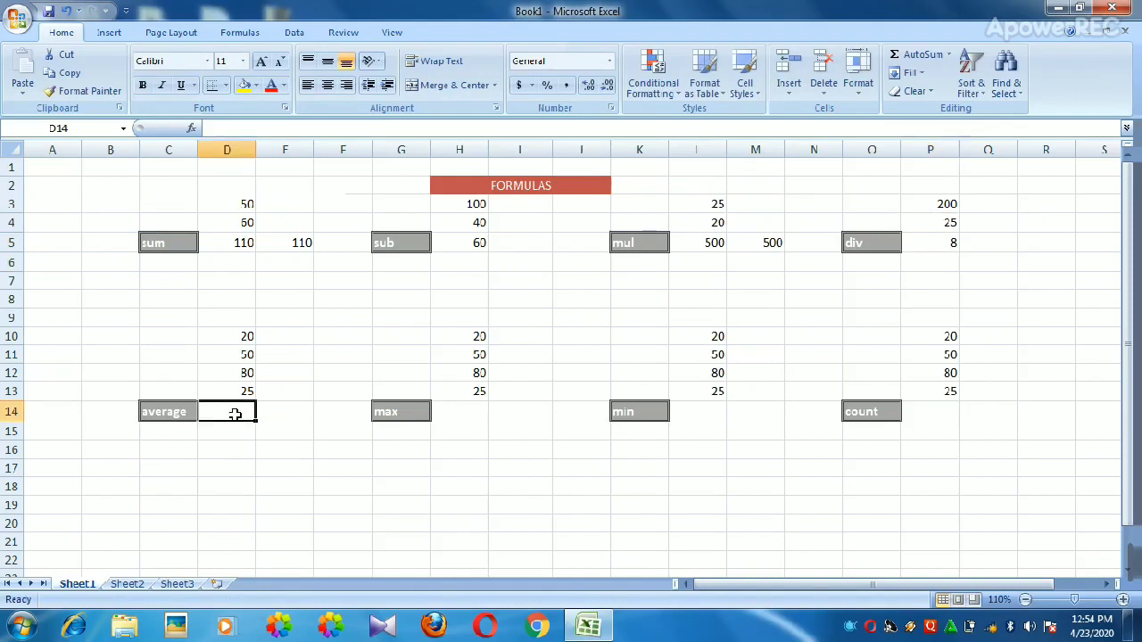
{"action": "type", "text": "=aver"}
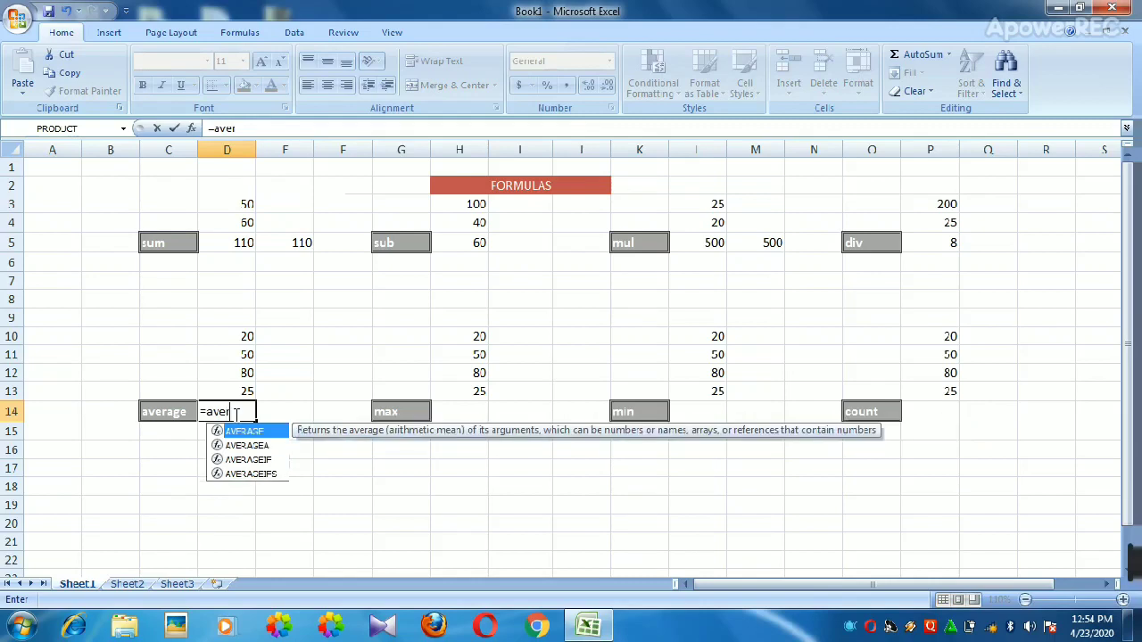
{"action": "type", "text": "age"}
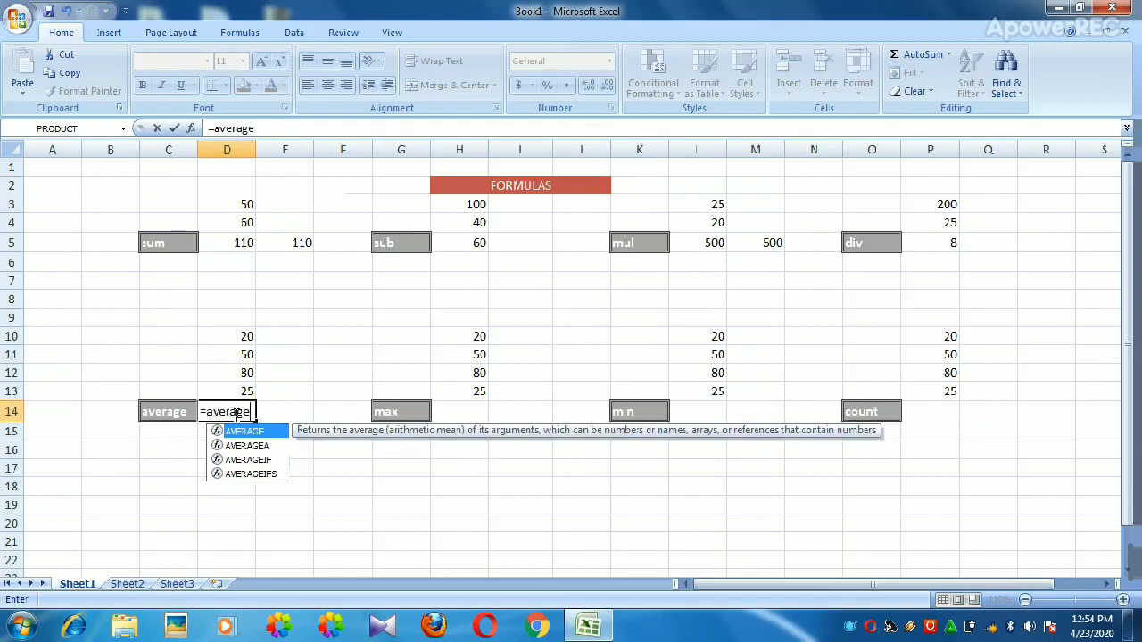
{"action": "type", "text": "("}
{"action": "left_click_drag", "start_coordinate": [213, 336], "coordinate": [224, 389]}
{"action": "type", "text": ")"}
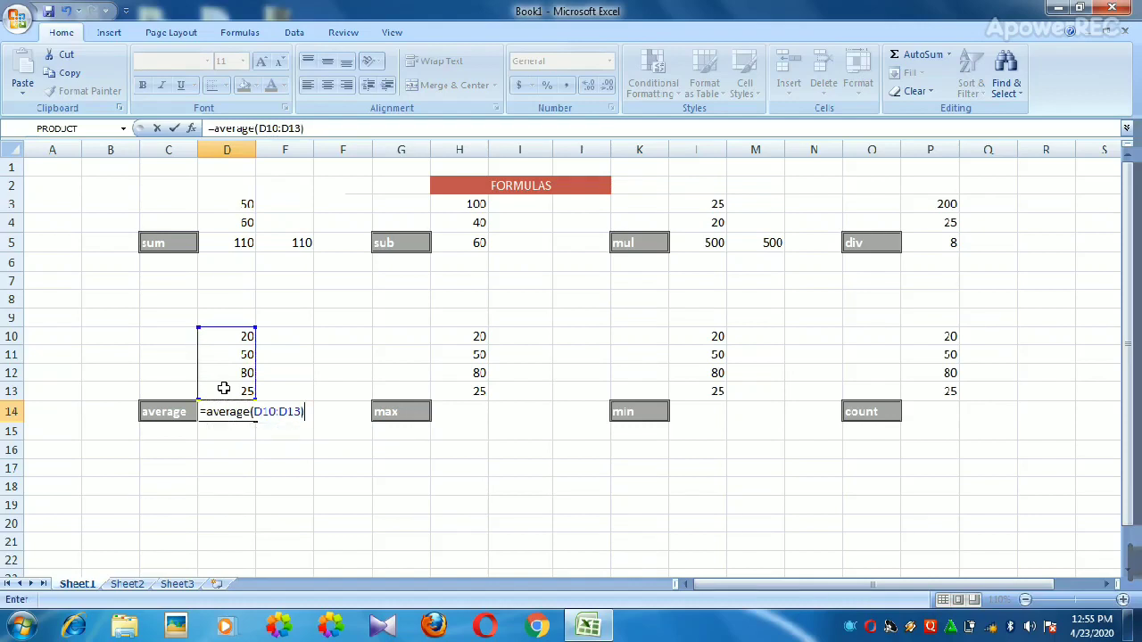
{"action": "key", "text": "Return"}
Add an AutoSum Average of the numbers in D10:D13, placing it in cell D15
{"action": "left_click", "coordinate": [280, 419]}
{"action": "left_click_drag", "start_coordinate": [410, 369], "coordinate": [247, 390]}
{"action": "left_click", "coordinate": [239, 335]}
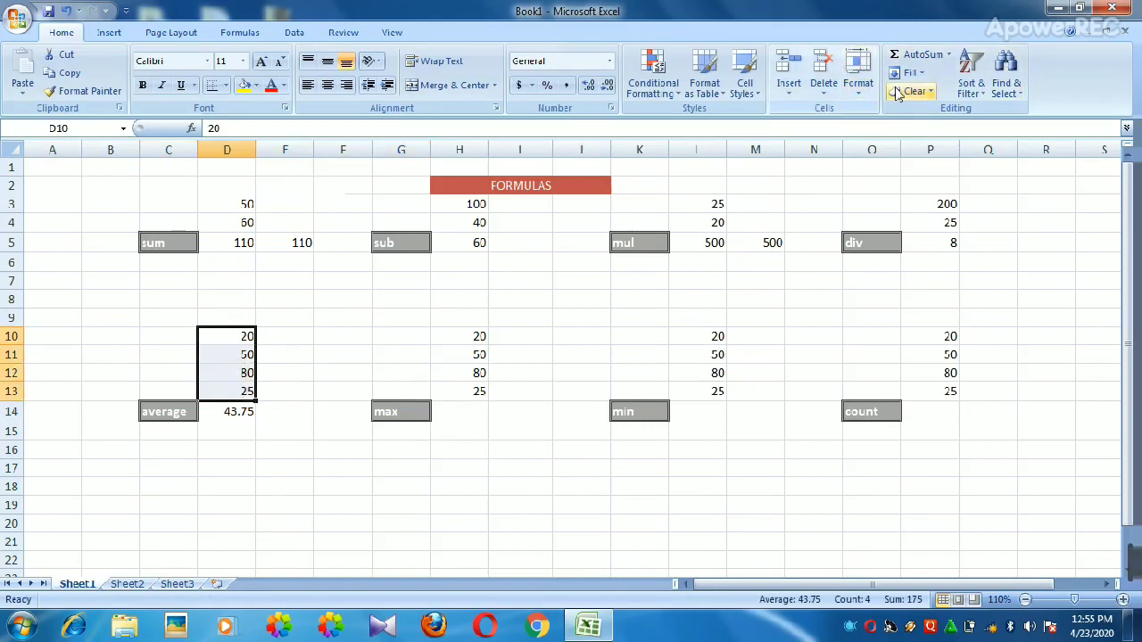
{"action": "left_click", "coordinate": [951, 56]}
{"action": "left_click", "coordinate": [932, 93]}
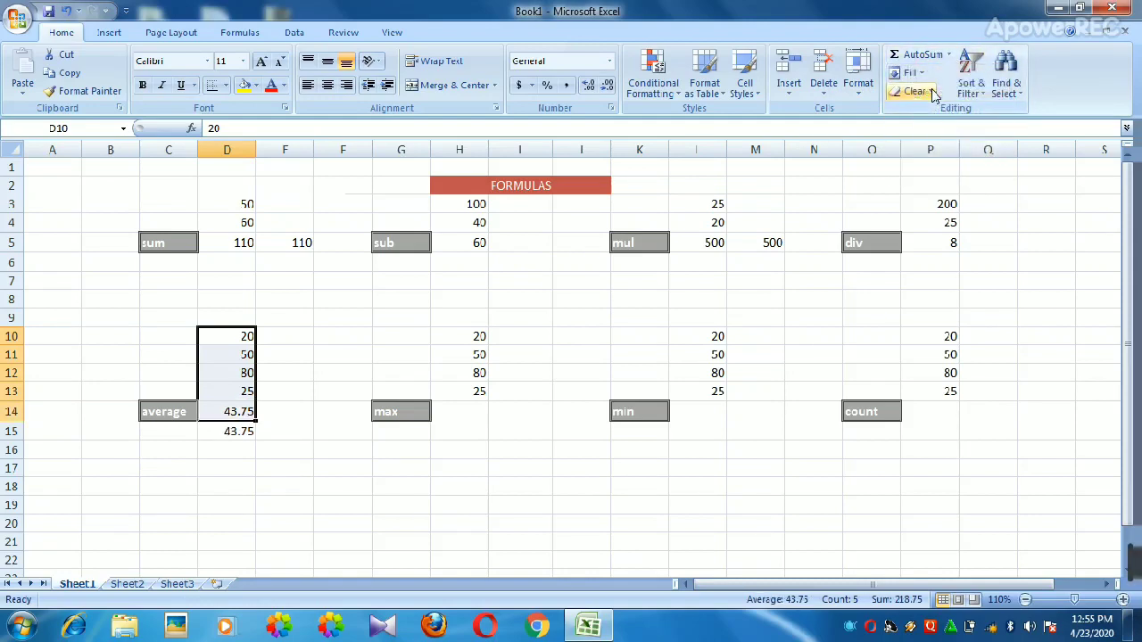
Add an AutoSum Max of the numbers in H10:H13, placing it in cell H14 beside the max label
{"action": "left_click", "coordinate": [477, 408]}
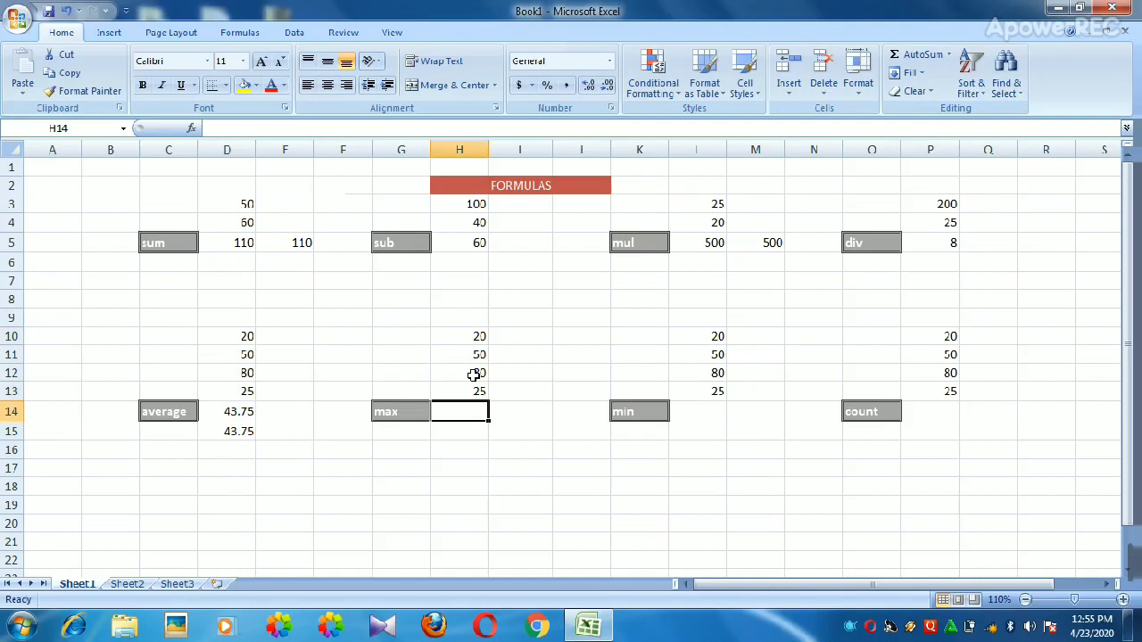
{"action": "left_click_drag", "start_coordinate": [461, 335], "coordinate": [479, 391]}
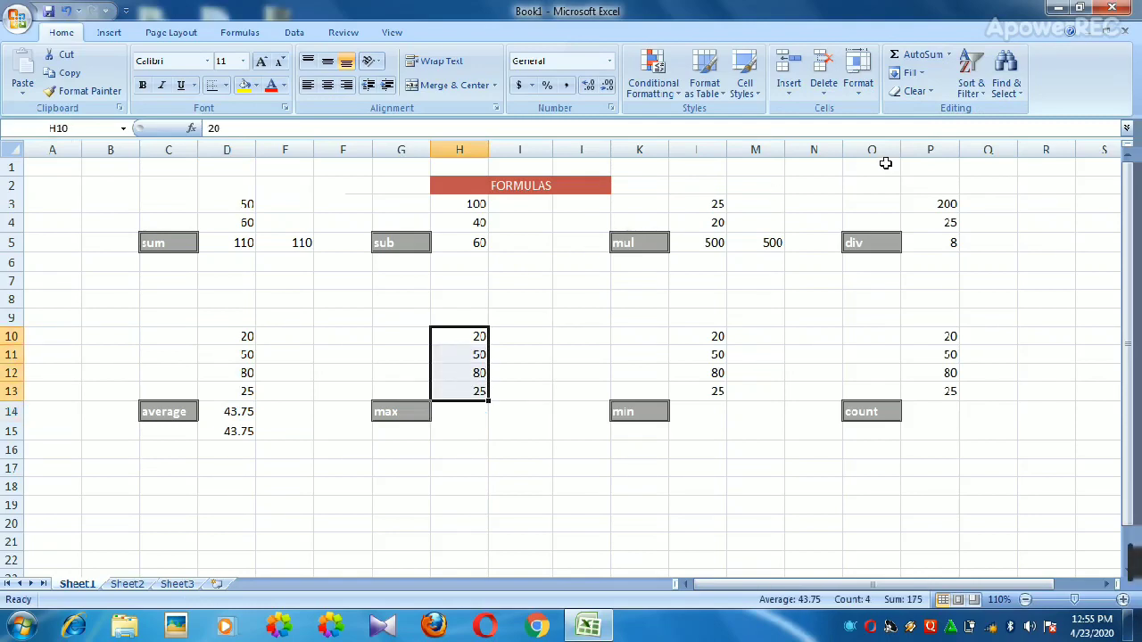
{"action": "left_click", "coordinate": [949, 55]}
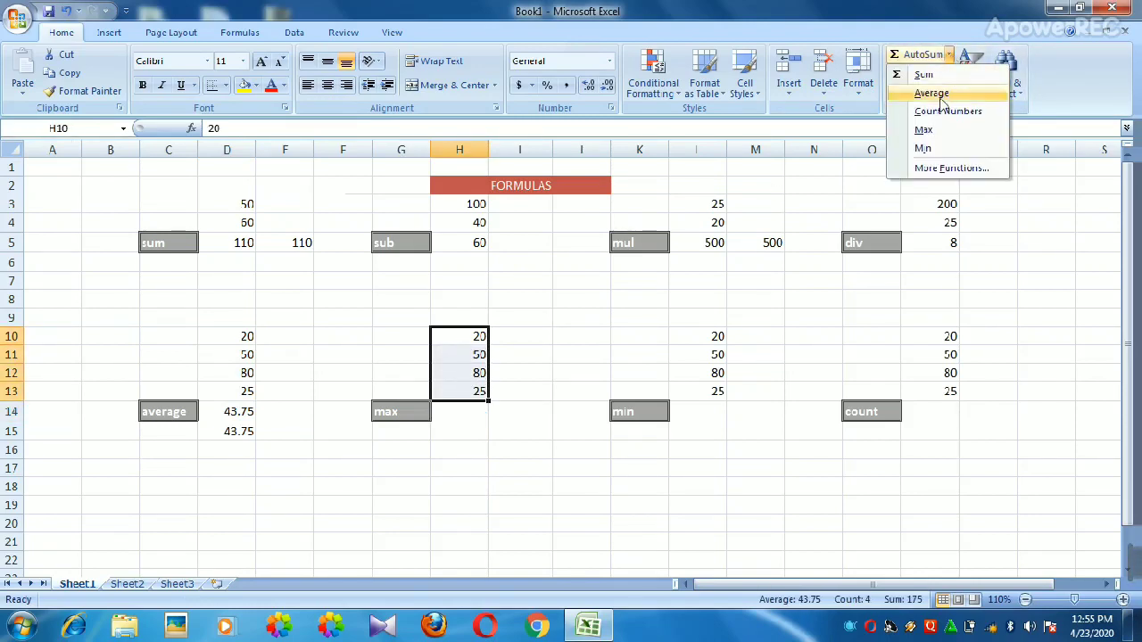
{"action": "left_click", "coordinate": [924, 130]}
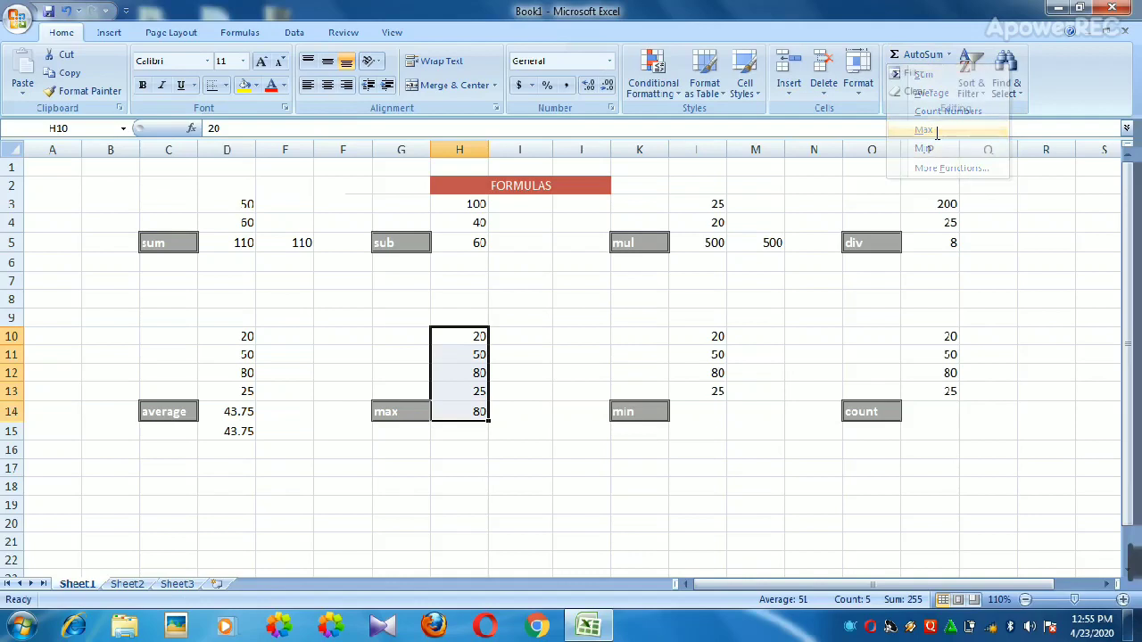
Enter the formula =max(H10:H13) in cell I14, next to the existing max result
{"action": "left_click", "coordinate": [530, 411]}
{"action": "type", "text": "=ma"}
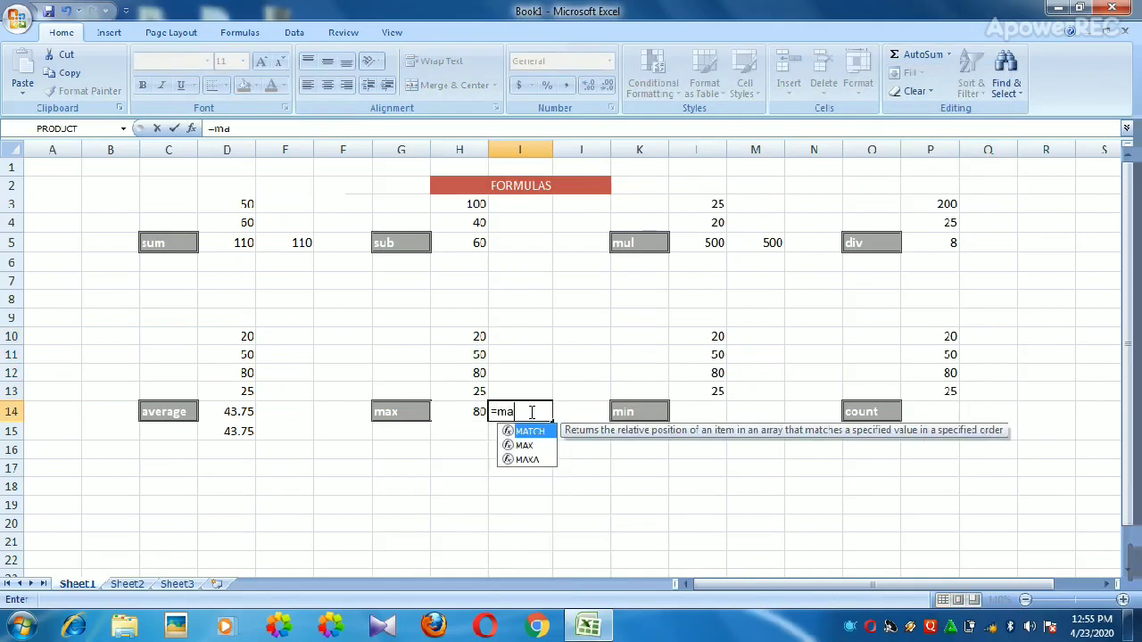
{"action": "type", "text": "x"}
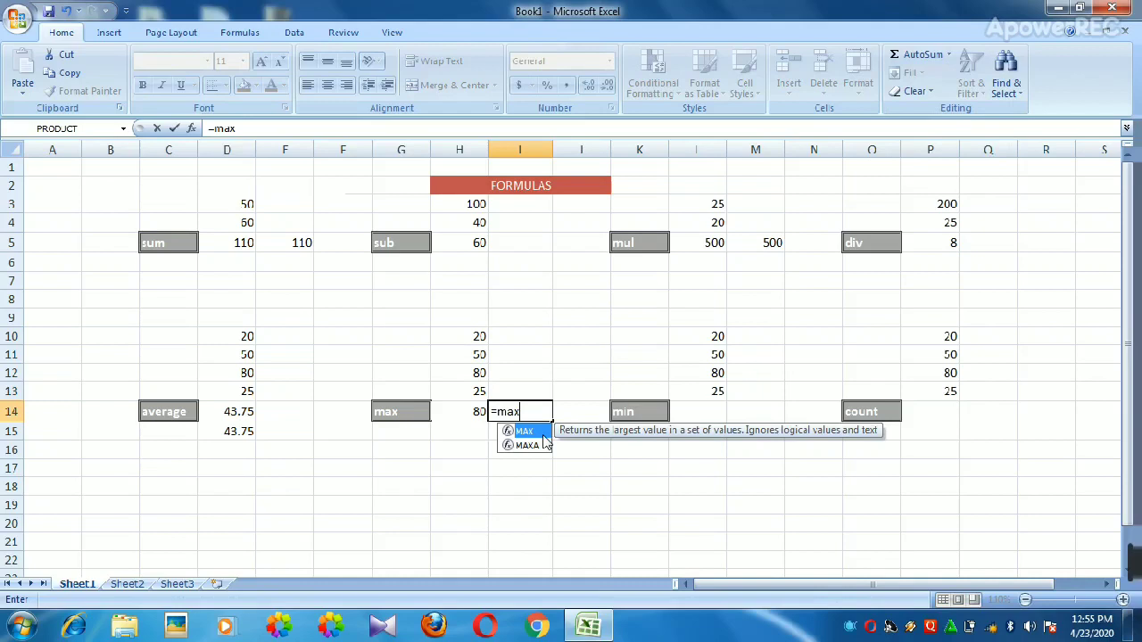
{"action": "type", "text": "("}
{"action": "left_click_drag", "start_coordinate": [467, 335], "coordinate": [479, 389]}
{"action": "key", "text": "Return"}
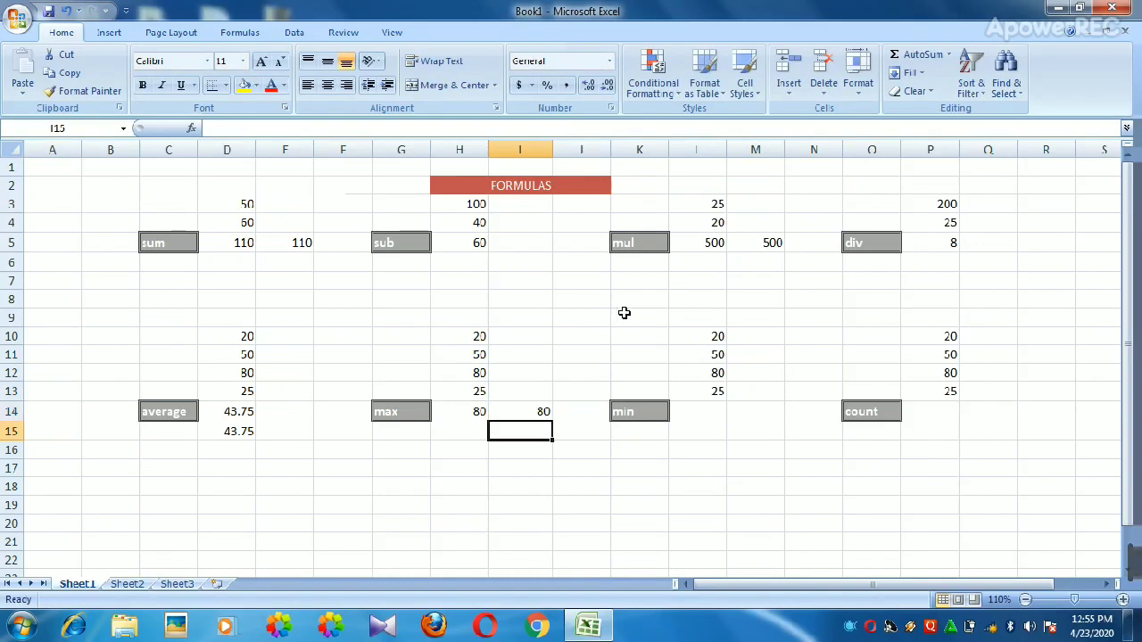
Enter the formula =min(L10:L13) in cell L14 beside the min label
{"action": "left_click", "coordinate": [696, 412]}
{"action": "type", "text": "=min"}
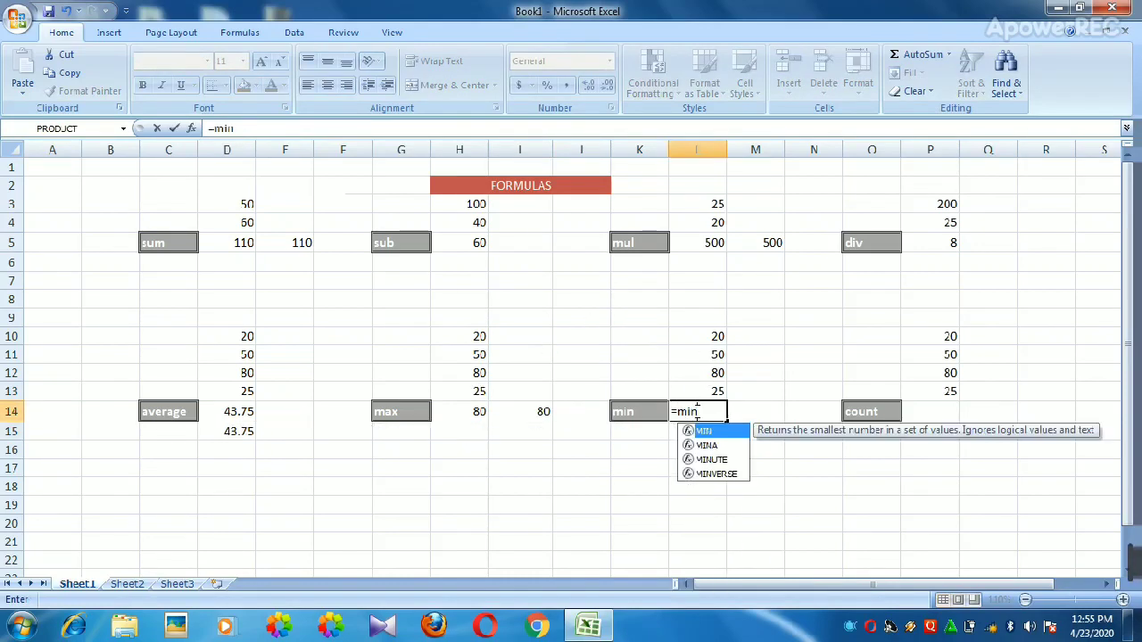
{"action": "type", "text": "("}
{"action": "left_click_drag", "start_coordinate": [688, 336], "coordinate": [704, 387]}
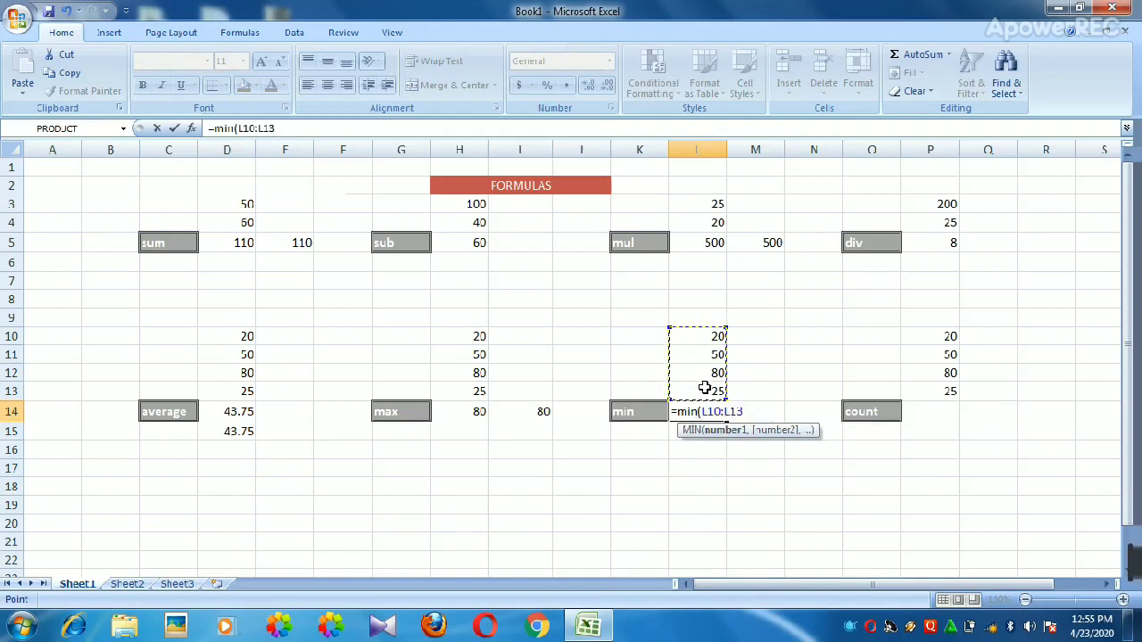
{"action": "type", "text": ")"}
{"action": "key", "text": "Return"}
Add an AutoSum Min of the numbers in L10:L13, placing it in cell L15
{"action": "left_click", "coordinate": [749, 413]}
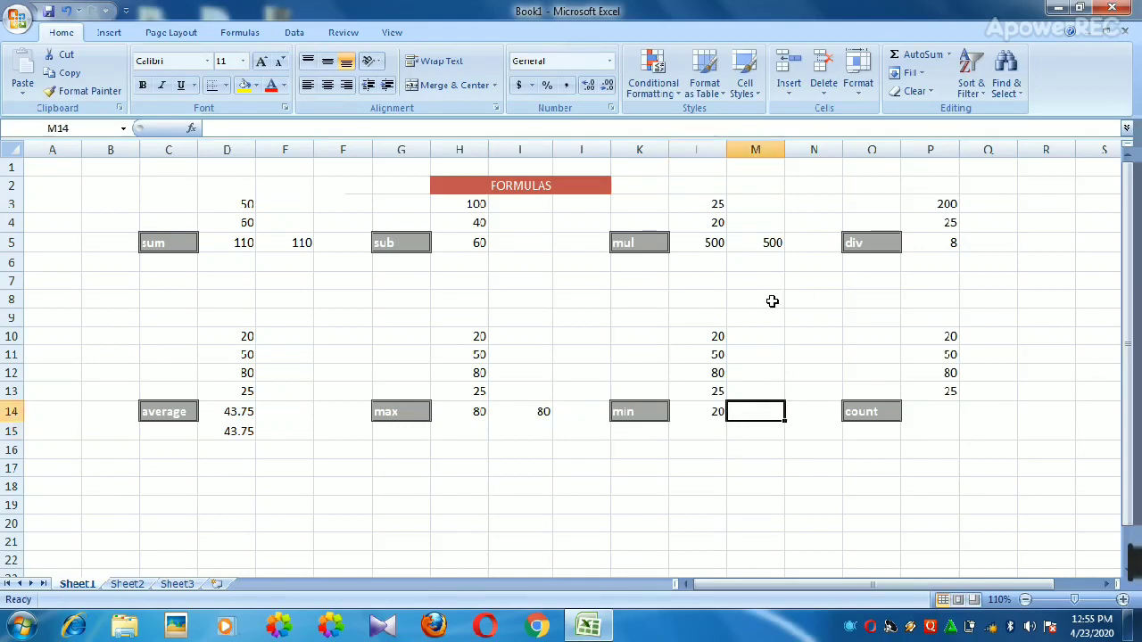
{"action": "left_click_drag", "start_coordinate": [704, 336], "coordinate": [718, 391]}
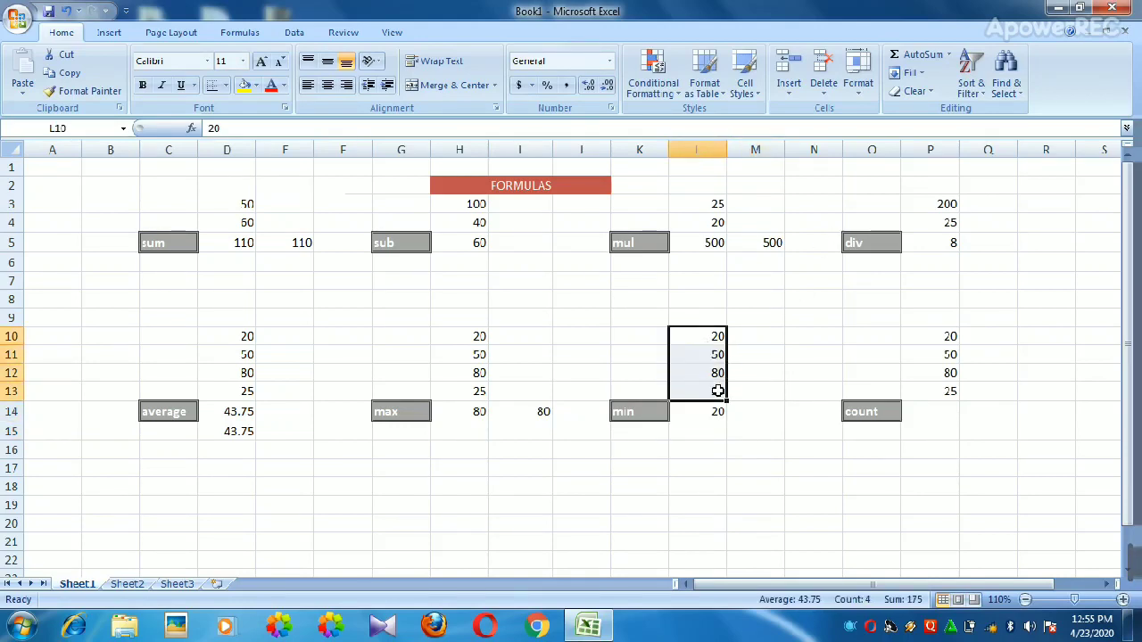
{"action": "left_click", "coordinate": [948, 54]}
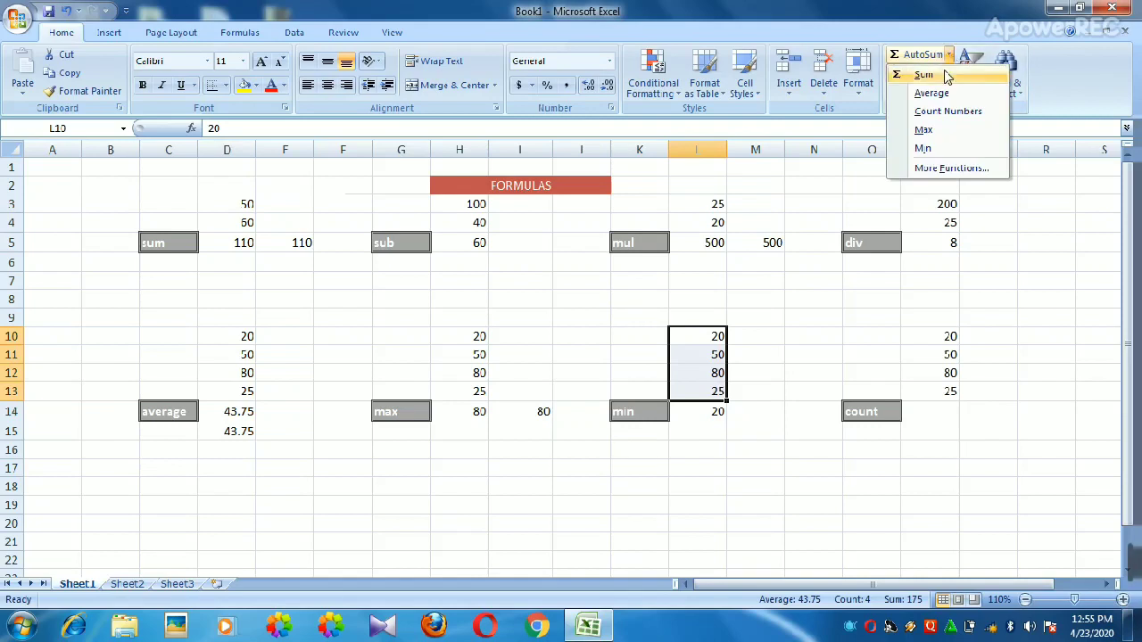
{"action": "left_click", "coordinate": [932, 148]}
Add an AutoSum Count Numbers of P10:P13, placing it in cell P14 beside the count label
{"action": "left_click", "coordinate": [933, 409]}
{"action": "left_click_drag", "start_coordinate": [943, 335], "coordinate": [948, 393]}
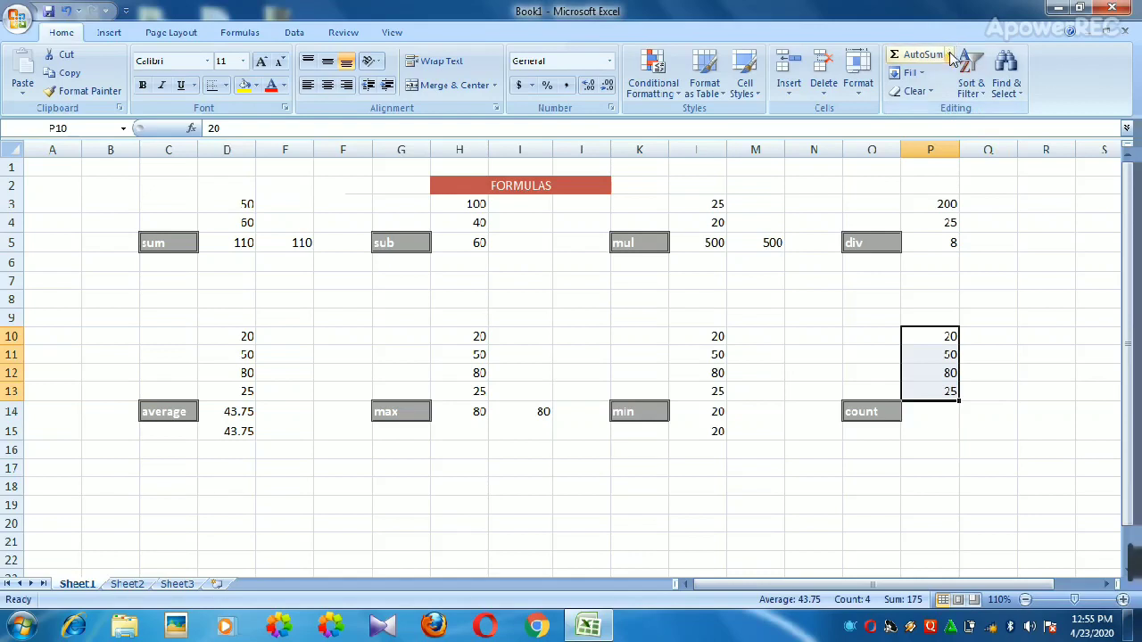
{"action": "left_click", "coordinate": [948, 55]}
{"action": "left_click", "coordinate": [943, 112]}
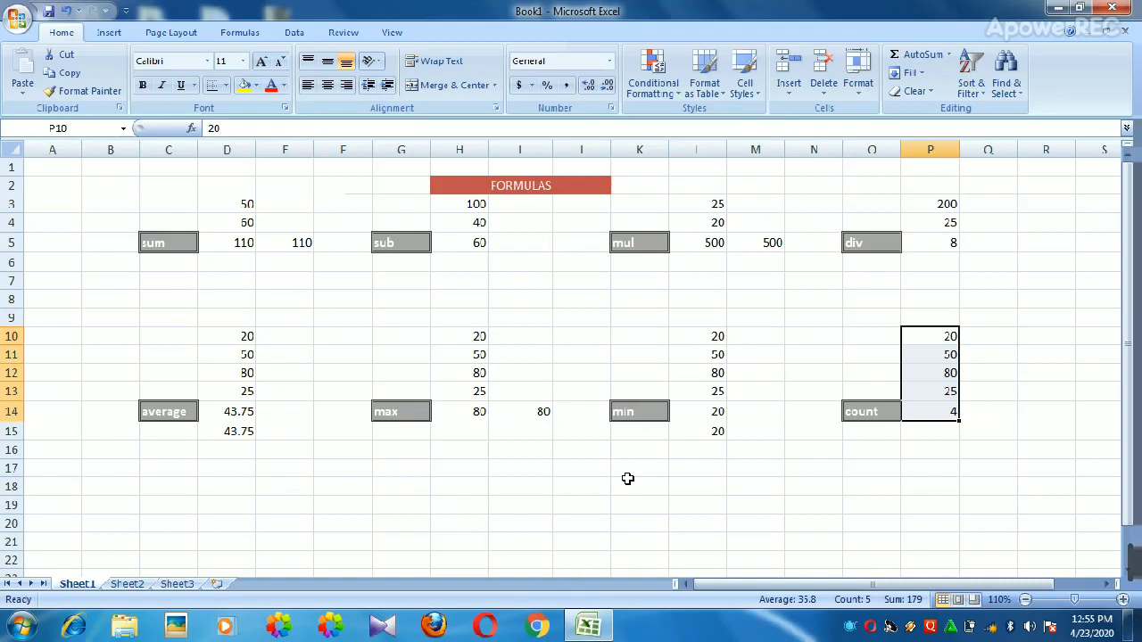
Enter the formula =count(P10:P13) in cell Q14, next to the existing count result
{"action": "left_click", "coordinate": [977, 411]}
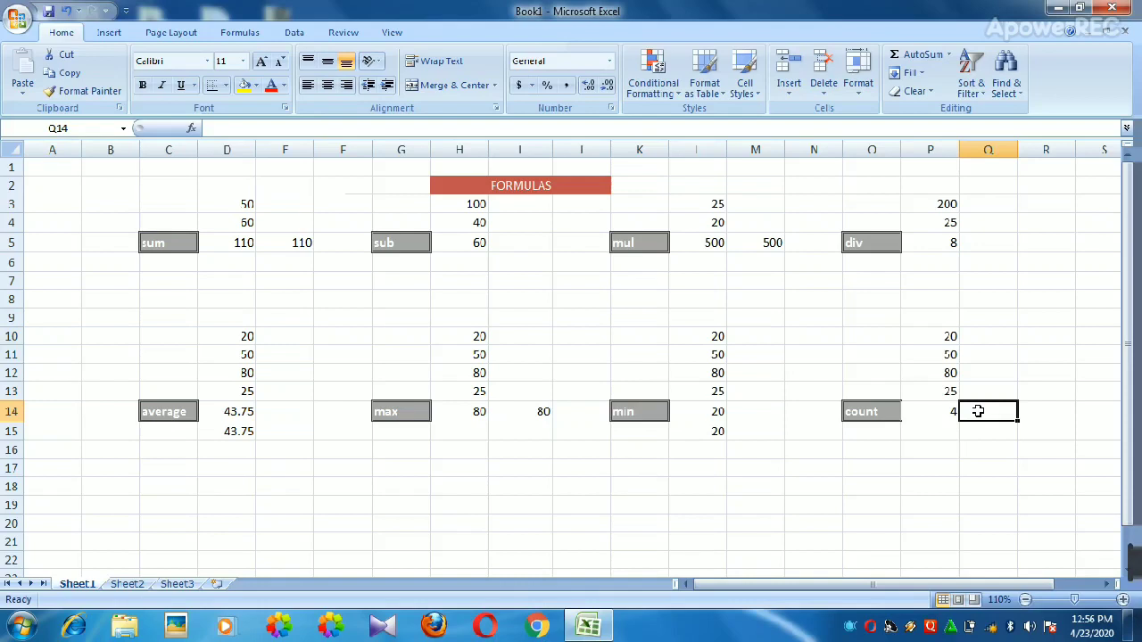
{"action": "type", "text": "=coun"}
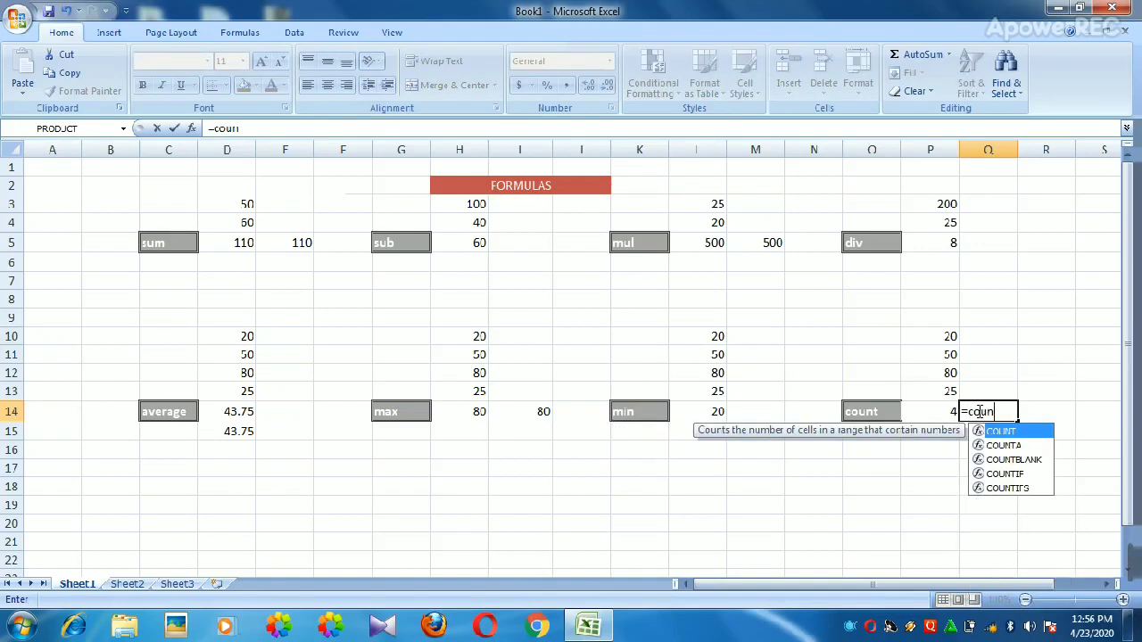
{"action": "type", "text": "t("}
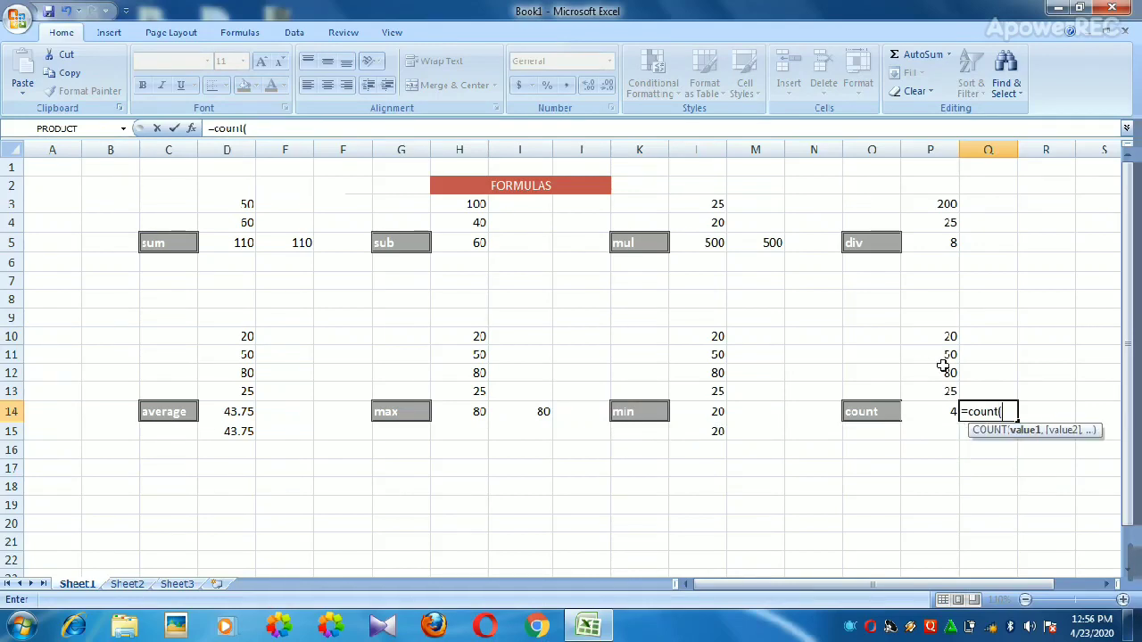
{"action": "left_click_drag", "start_coordinate": [934, 336], "coordinate": [948, 390]}
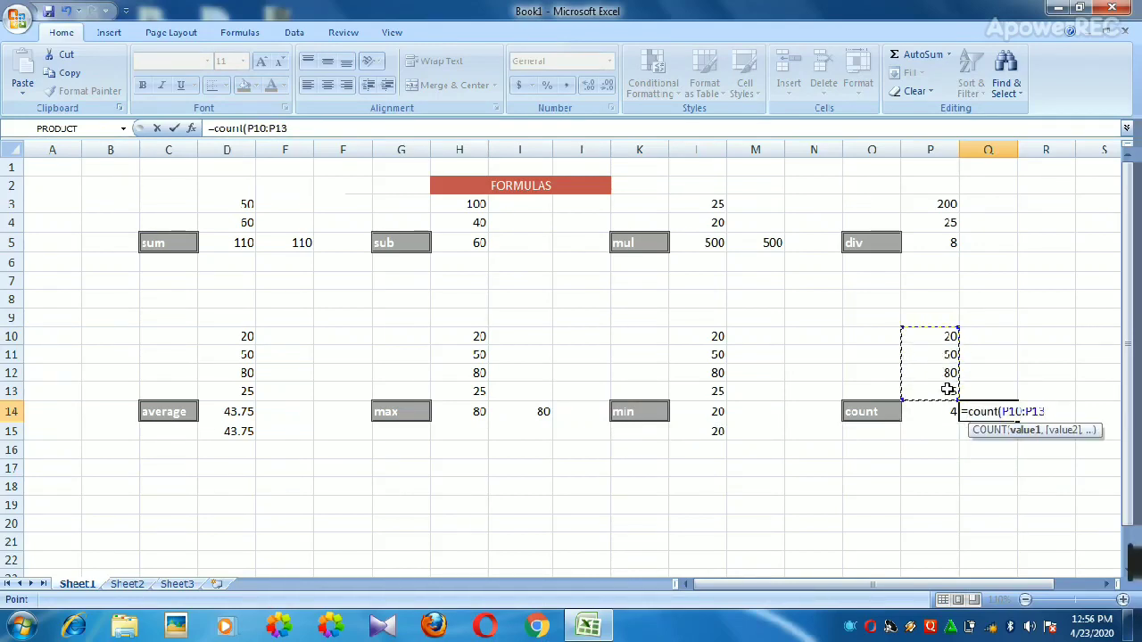
{"action": "key", "text": "Return"}
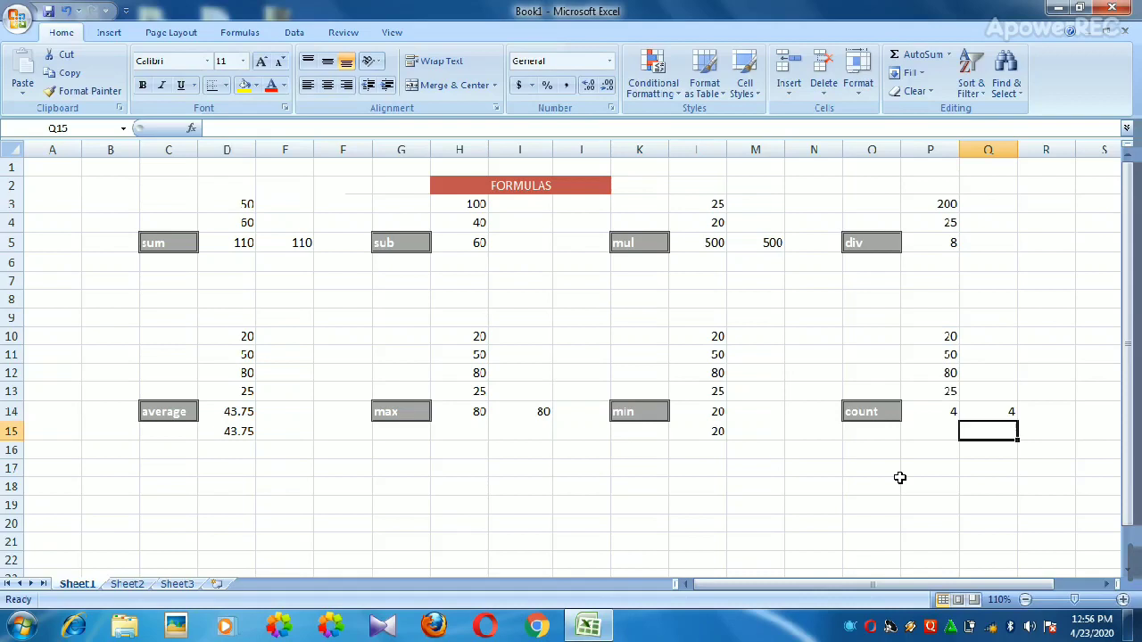
Review the formulas behind the count, average, sum and mul results in cells P14, D14, D5 and L5
{"action": "left_click", "coordinate": [944, 412]}
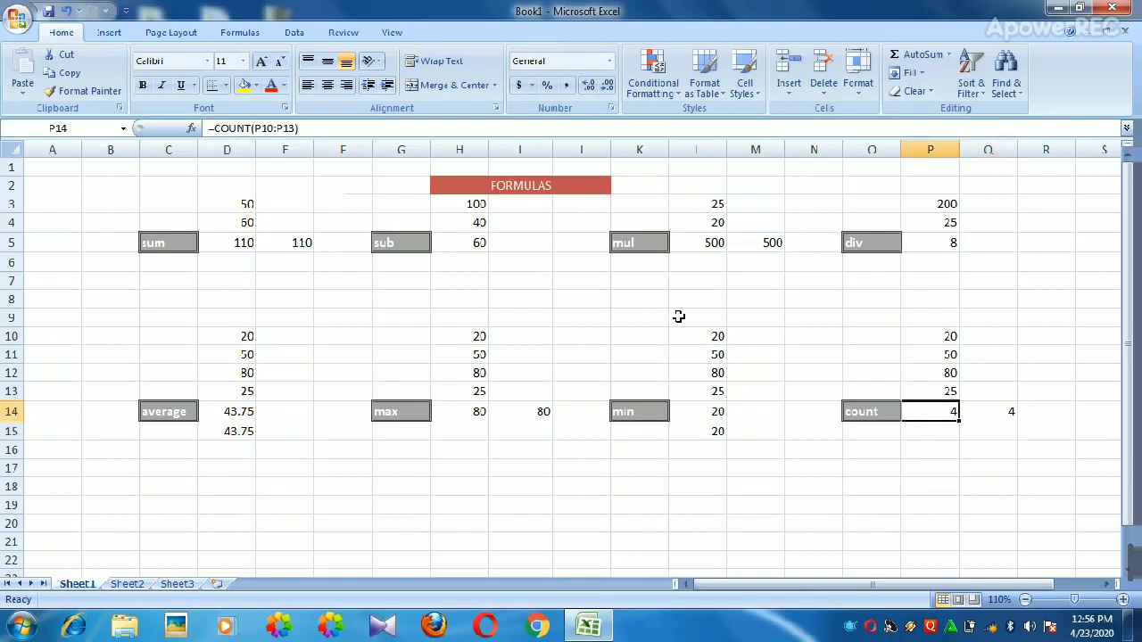
{"action": "left_click", "coordinate": [247, 413]}
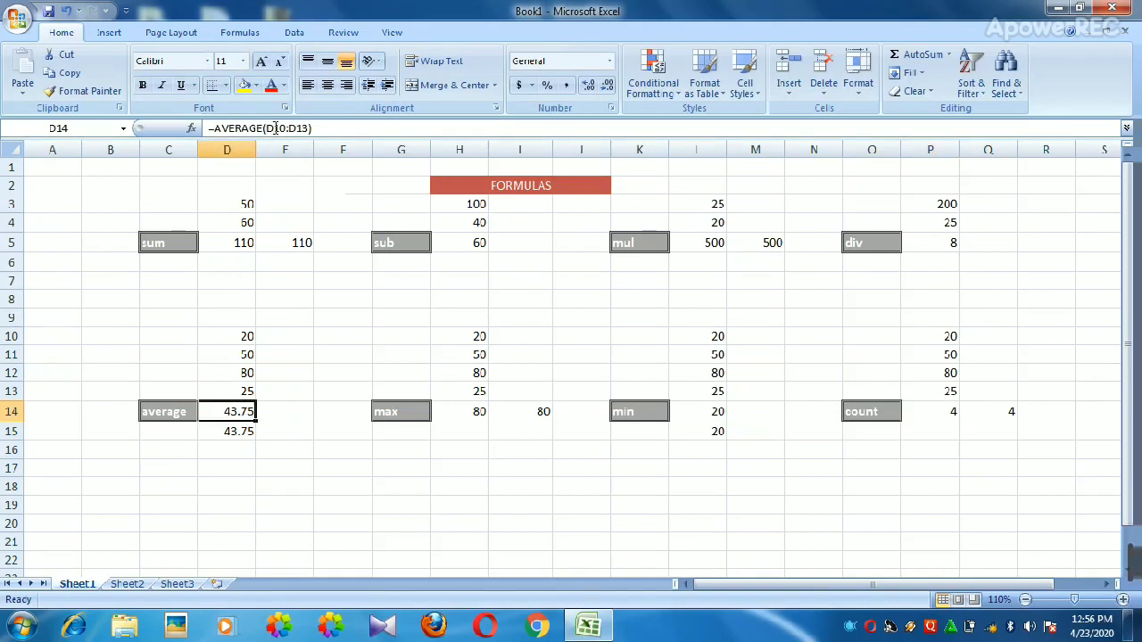
{"action": "left_click", "coordinate": [239, 241]}
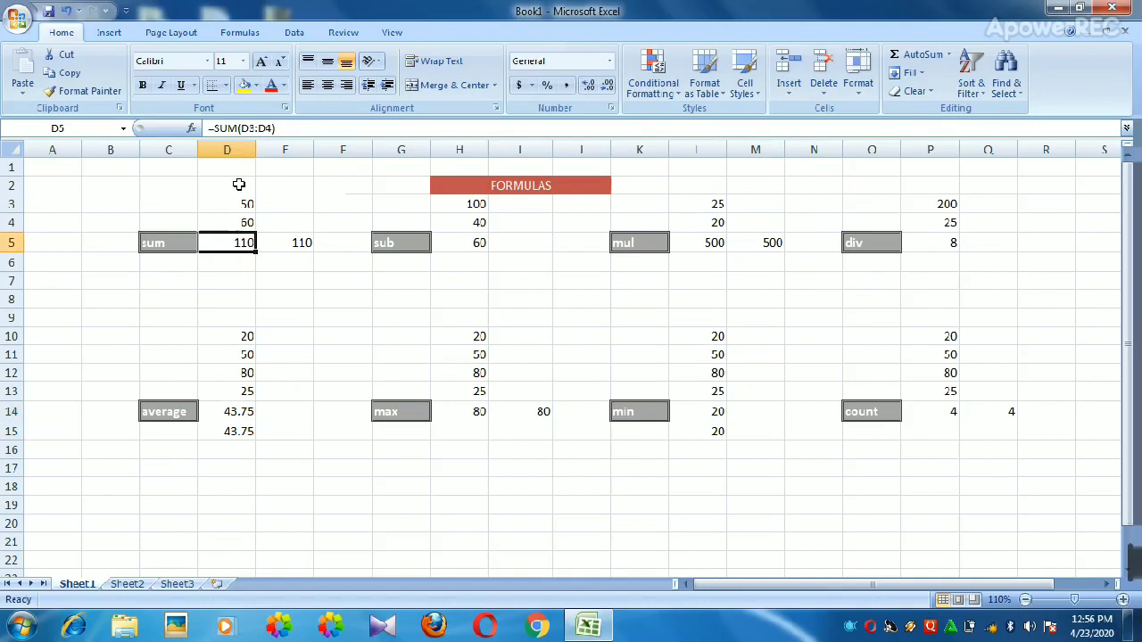
{"action": "left_click", "coordinate": [712, 242]}
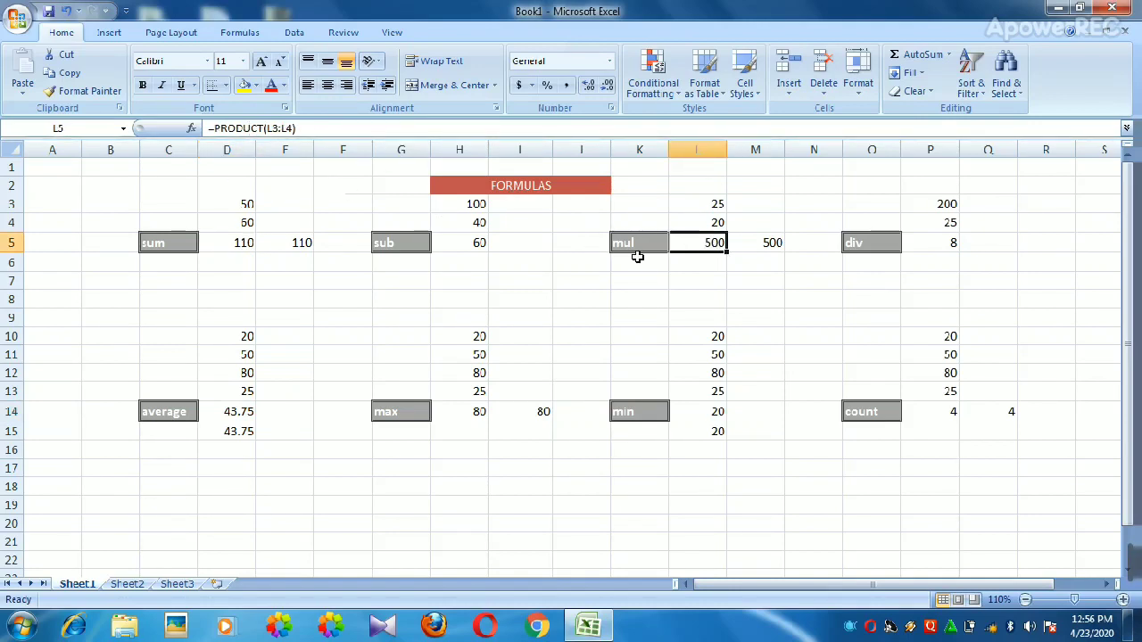
{"action": "mouse_move", "coordinate": [1132, 580]}
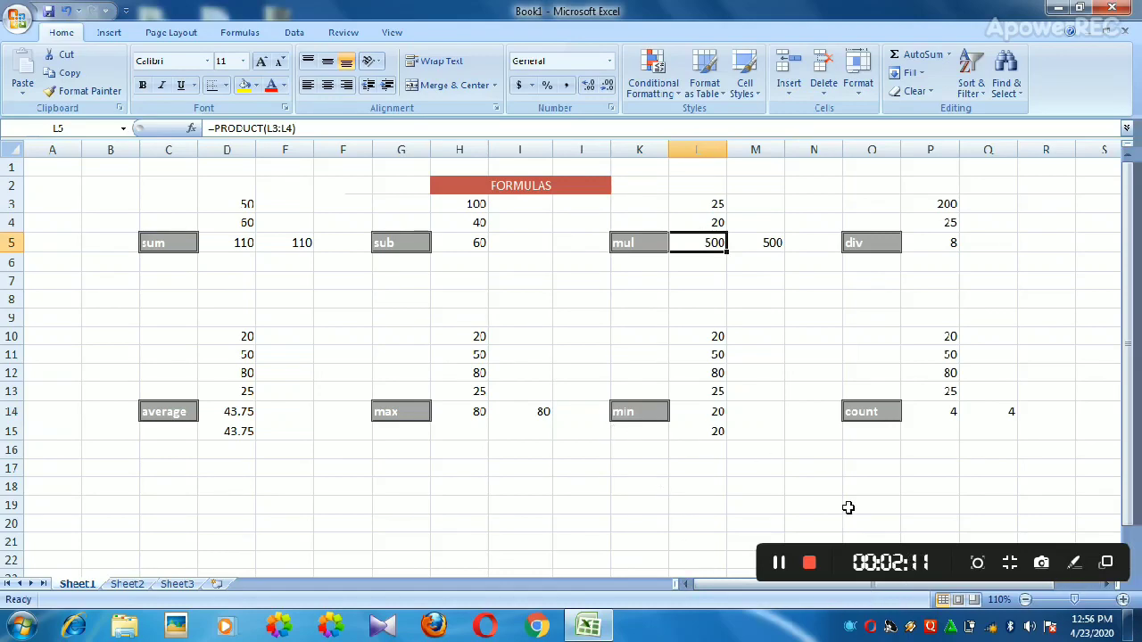
{"action": "left_click", "coordinate": [815, 561]}
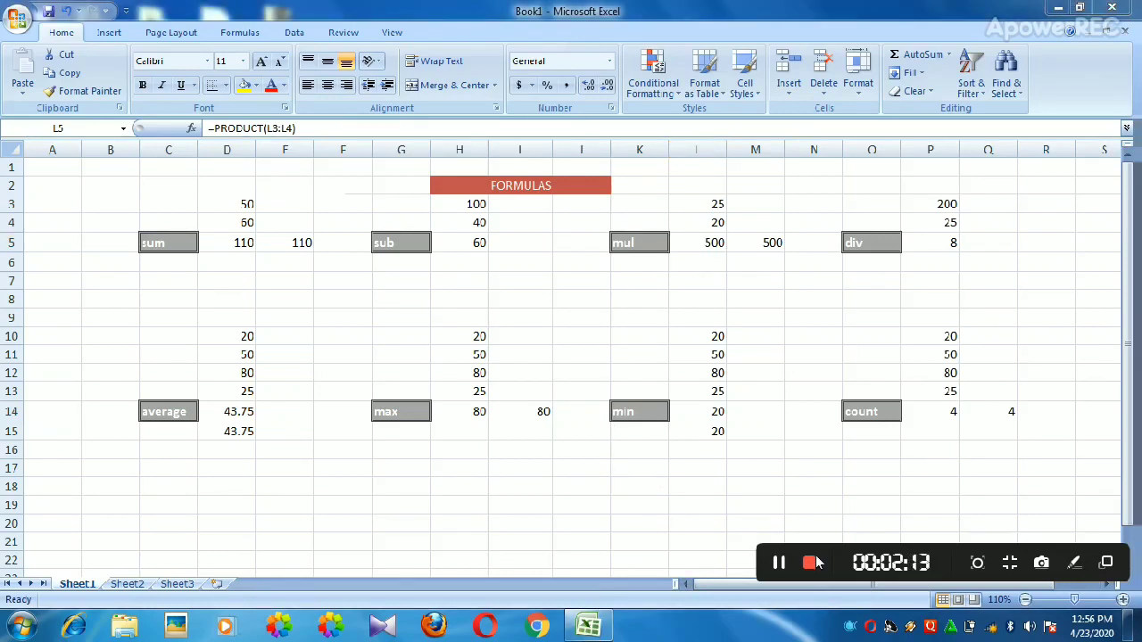